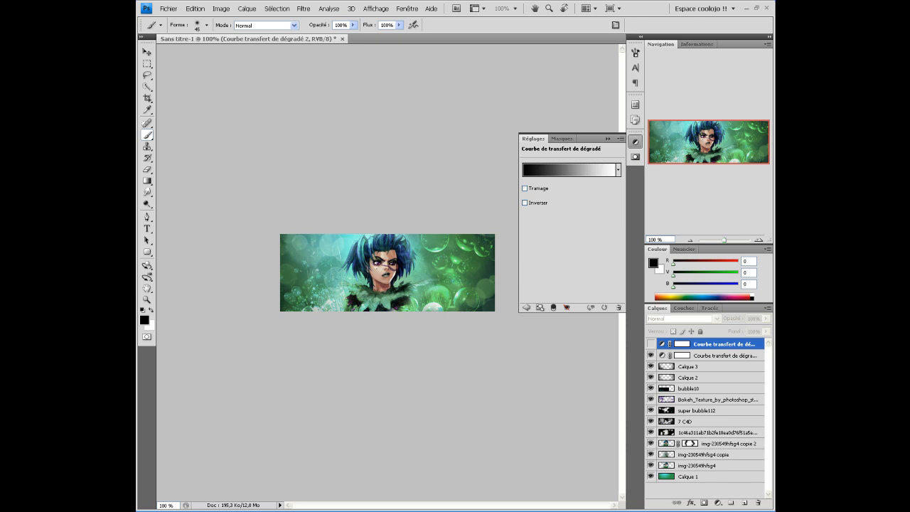
Edit the top gradient map's gradient and set its dark colour stop to the dark green 294f35 sampled from the image
left_click(569, 170)
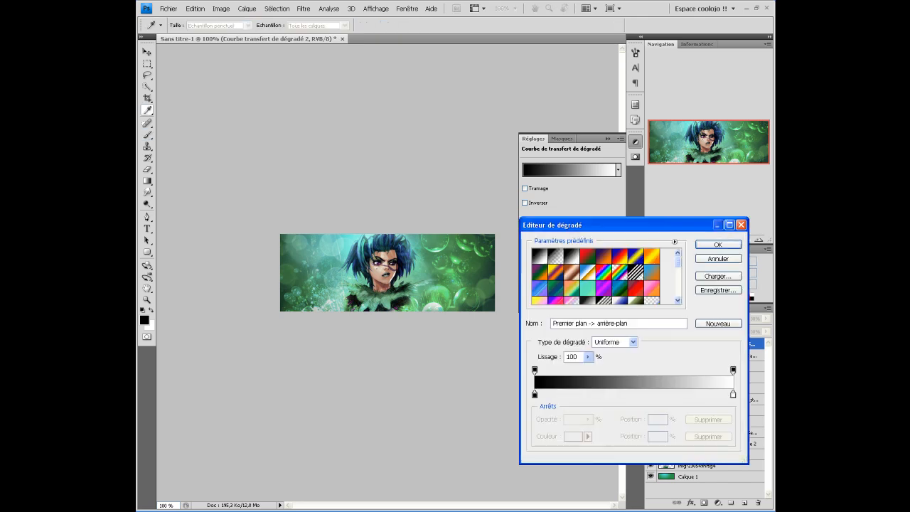
mouse_move(534, 393)
left_mouse_down()
mouse_move(632, 393)
mouse_move(535, 394)
left_mouse_up()
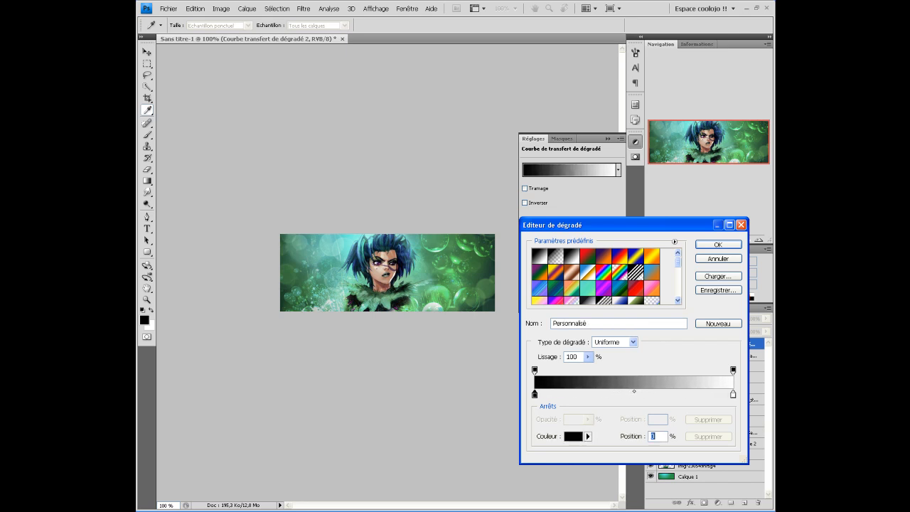
mouse_move(733, 393)
left_mouse_down()
mouse_move(714, 393)
mouse_move(733, 394)
left_mouse_up()
double_click(650, 436)
left_click(534, 394)
left_click(573, 437)
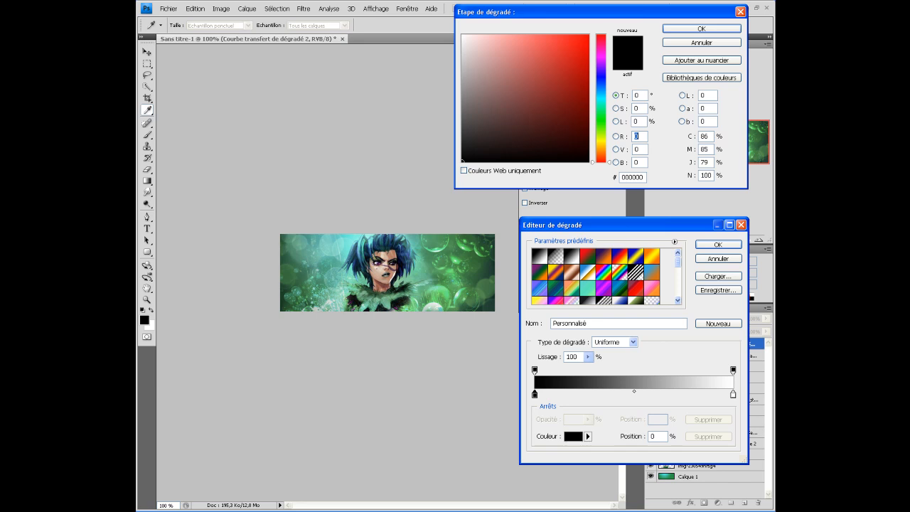
left_click_drag(483, 298, 484, 300)
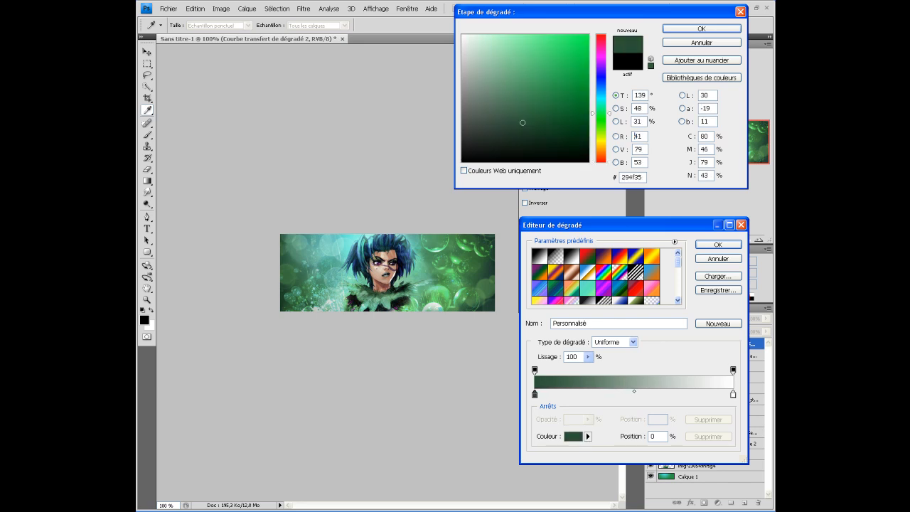
left_click(702, 29)
Set the gradient's light end stop to the aqua 93f7e4 sampled from the image and apply the gradient
left_click(733, 394)
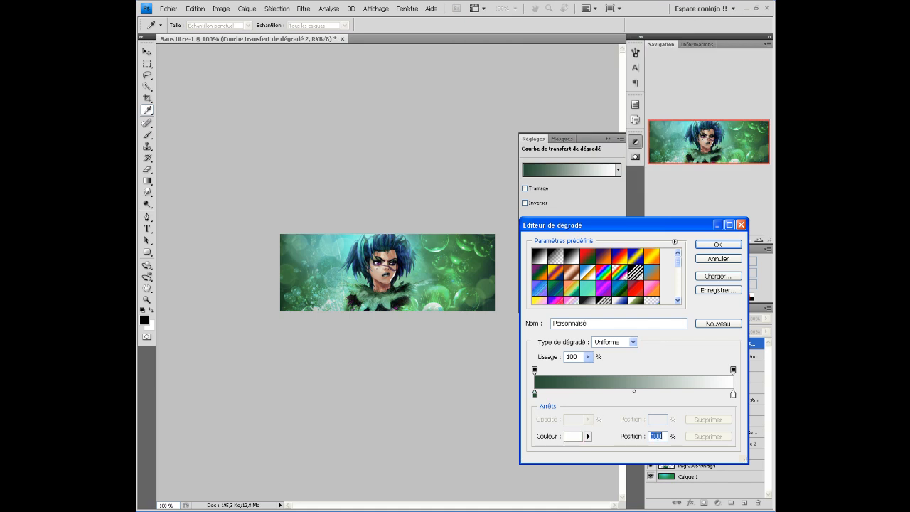
left_click(573, 437)
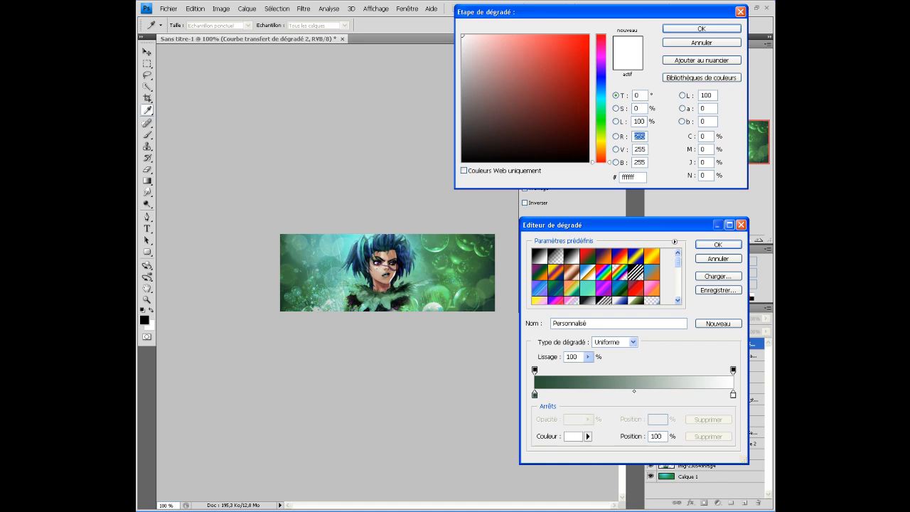
left_click_drag(343, 250, 354, 246)
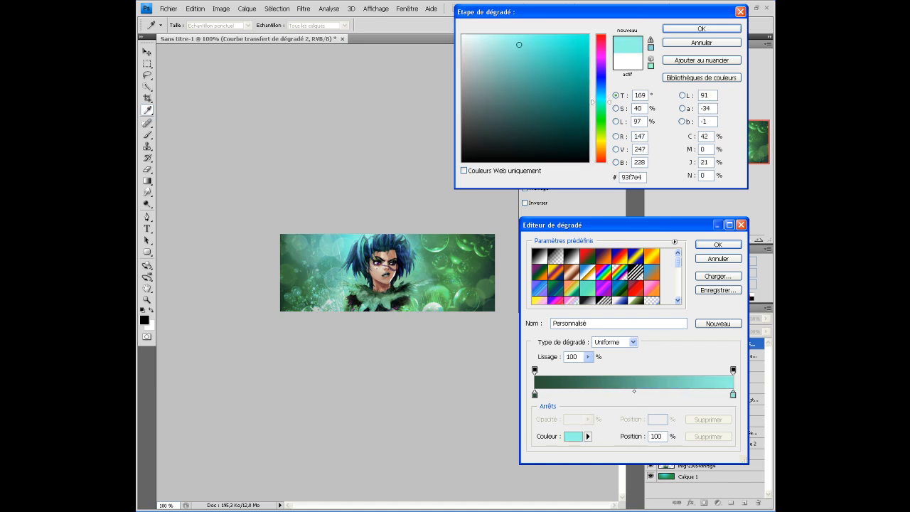
left_click(700, 29)
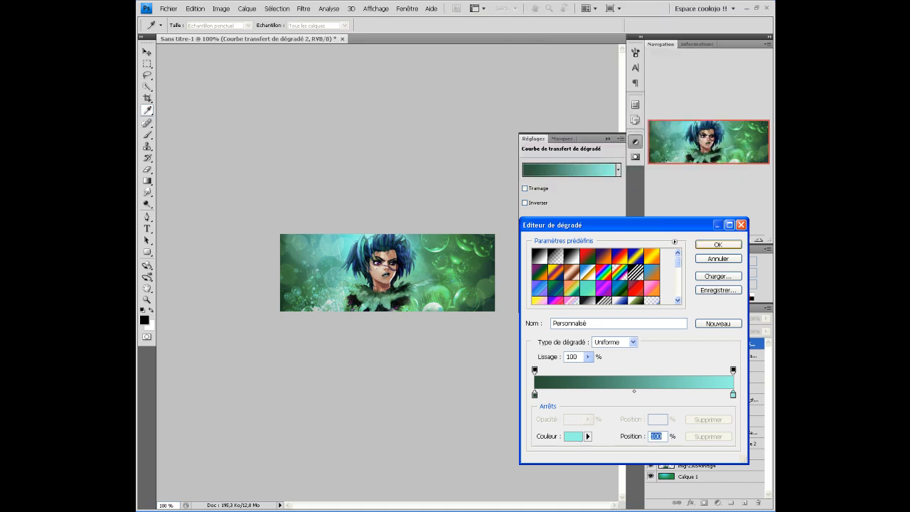
left_click(718, 244)
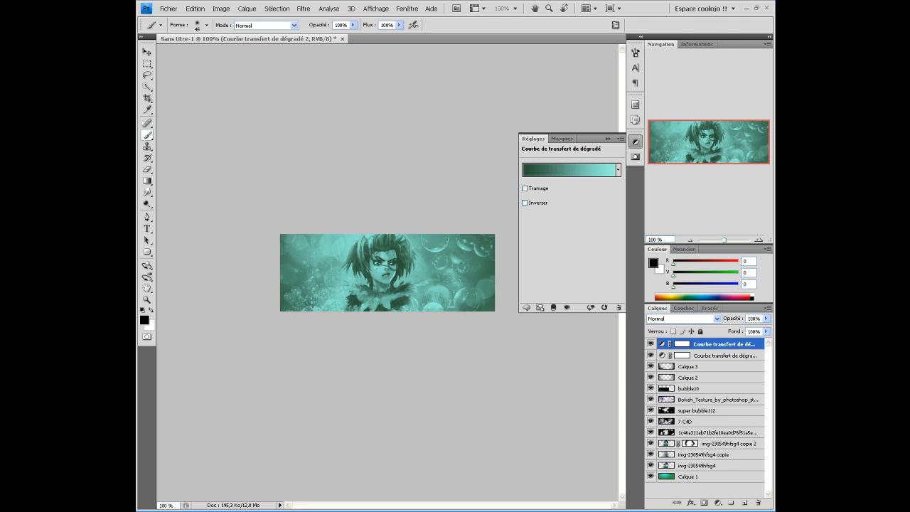
Set the top gradient map layer's blend mode to Eclaircir with 40% opacity and compare the image with and without it
left_click(635, 142)
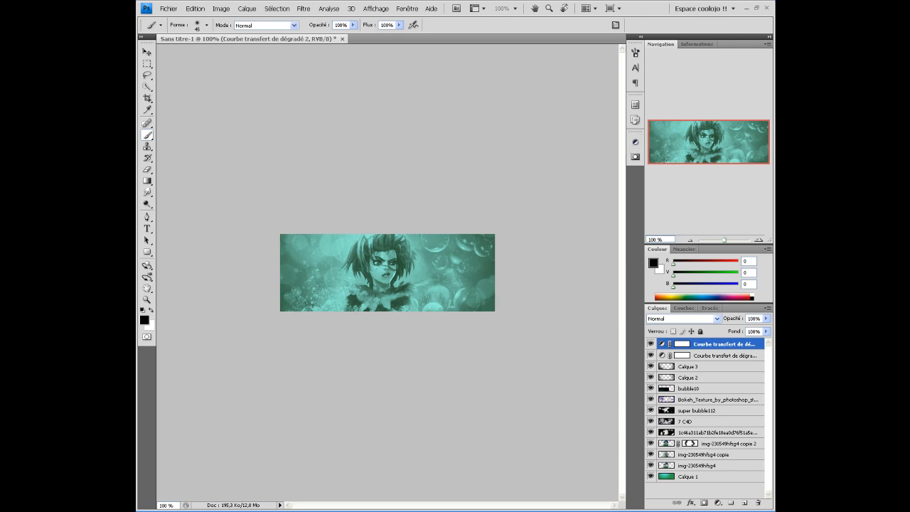
left_click(717, 318)
left_click(676, 205)
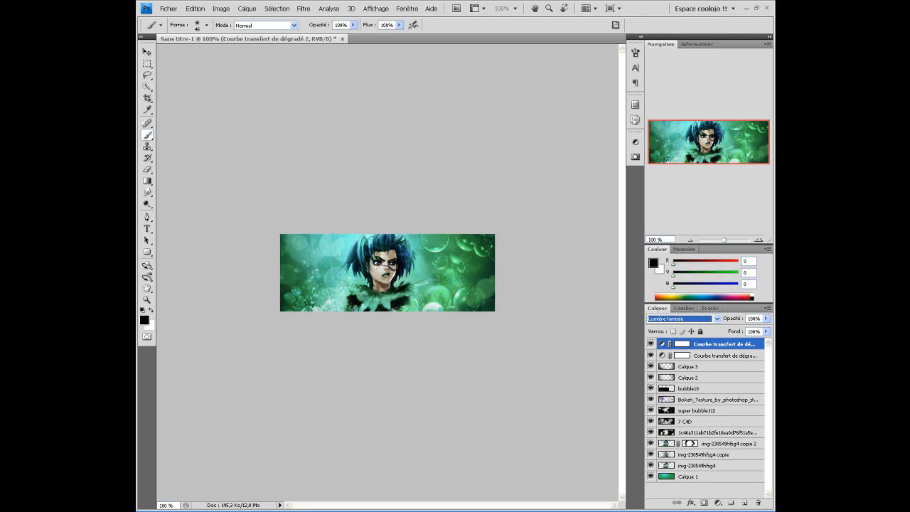
left_click(716, 319)
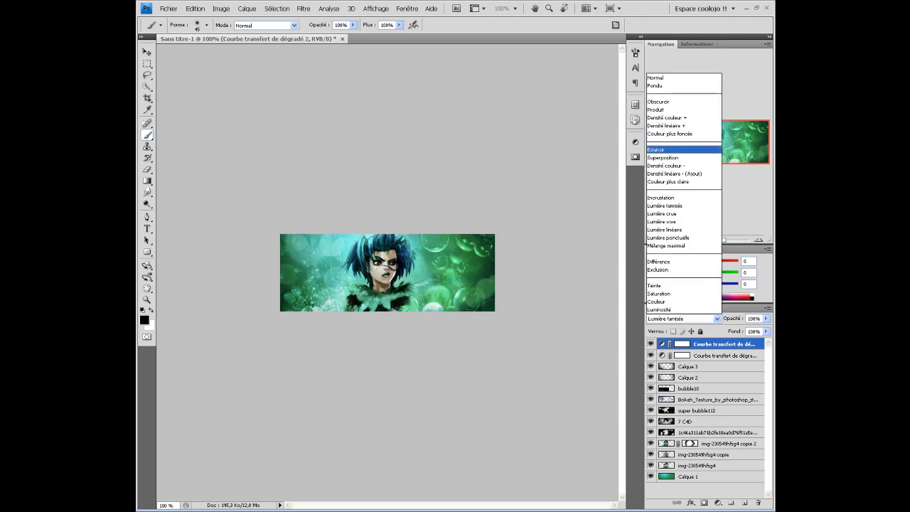
key("Return")
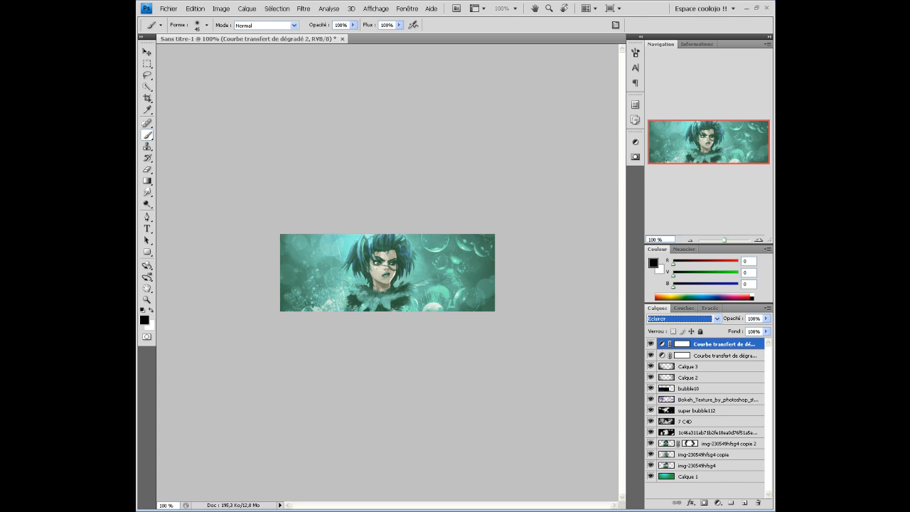
key("Tab")
type("40")
left_click(650, 344)
left_click(651, 344)
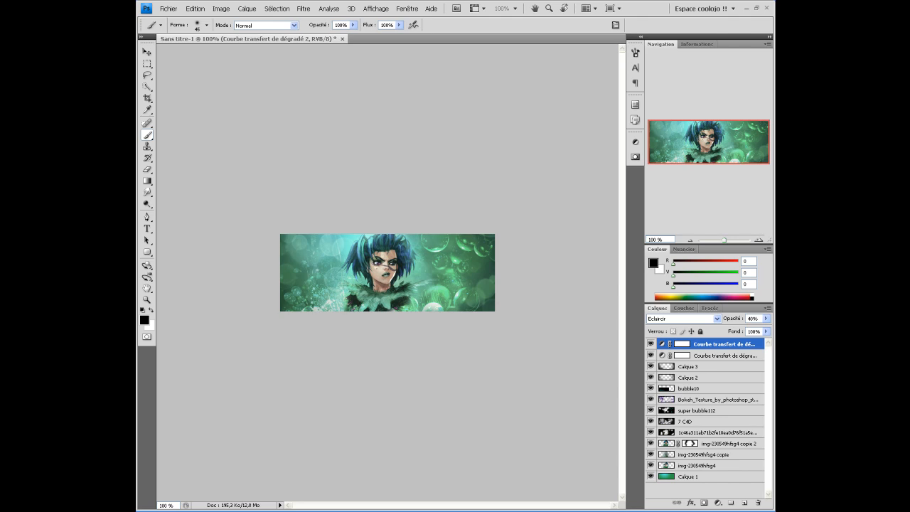
Create a new layer on top and apply the merged image (Fusionné, RVB) to it with the Produit operation at 100% opacity
key("e")
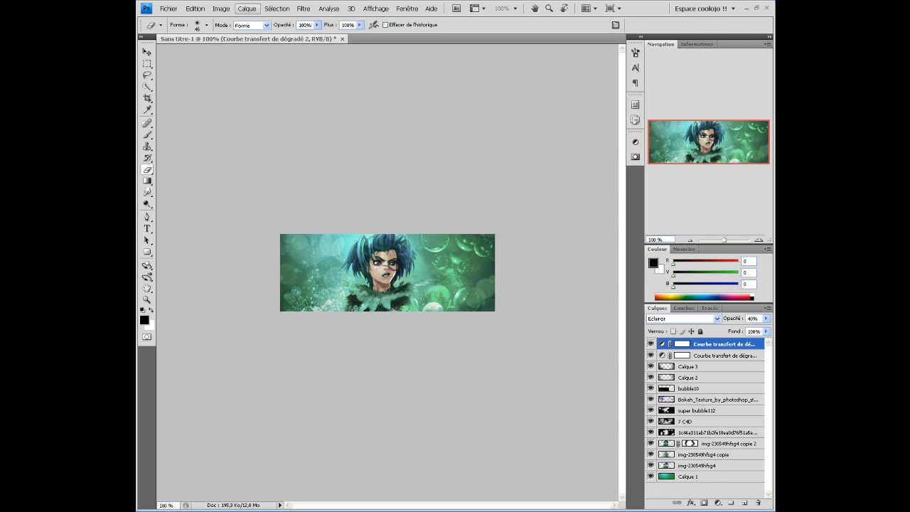
left_click(247, 9)
mouse_move(300, 21)
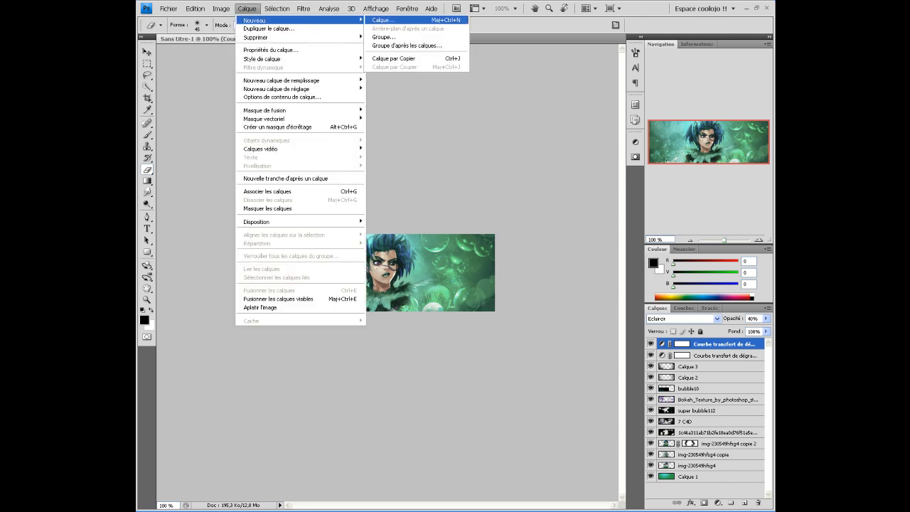
left_click(382, 20)
left_click(533, 134)
left_click(221, 8)
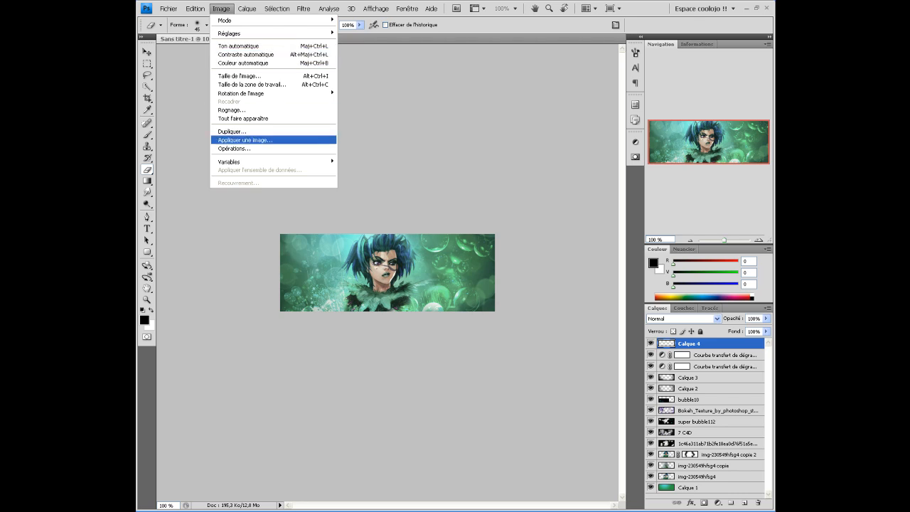
left_click(246, 140)
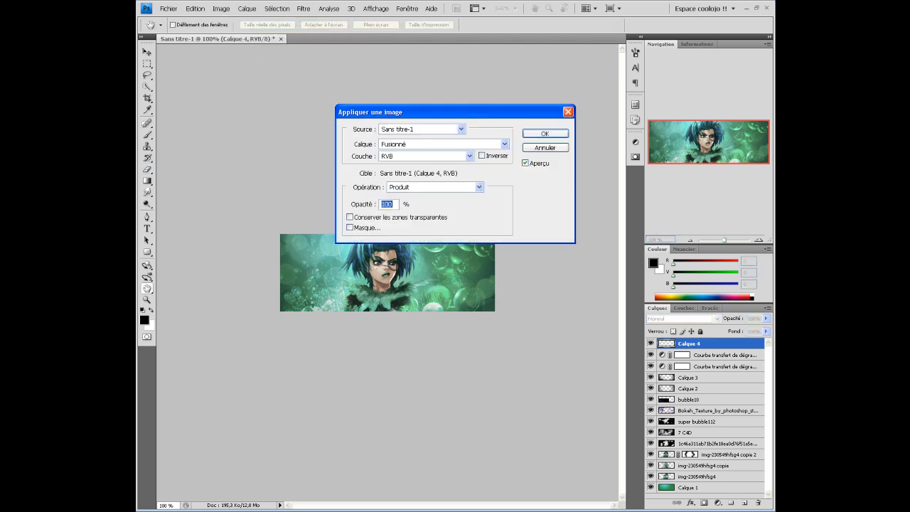
left_click(545, 134)
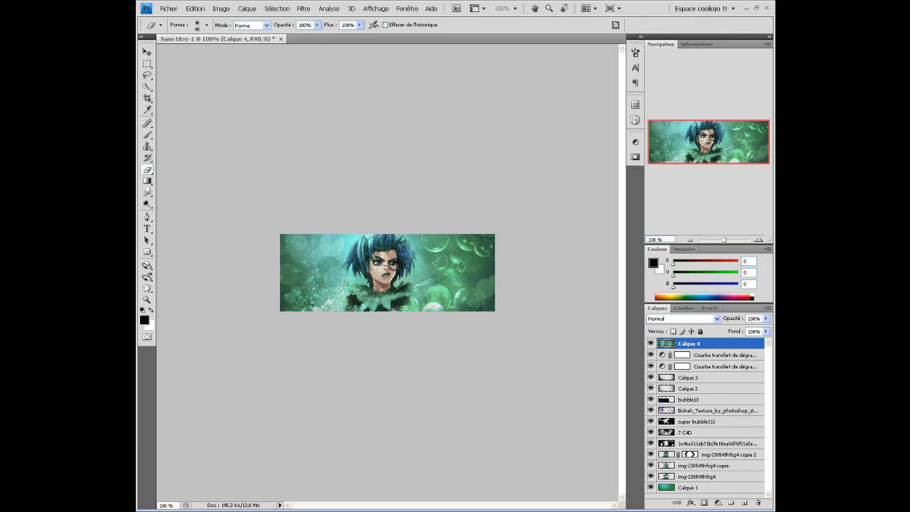
Hide every layer beneath Calque 4 to check that it holds the whole image, and show them all again
left_click(651, 354)
left_click(651, 367)
left_click(650, 378)
left_click(650, 388)
left_click(650, 399)
left_click(651, 410)
left_click(650, 421)
left_click(650, 432)
left_click(650, 443)
left_click(651, 454)
left_click(650, 464)
left_click(650, 476)
left_click(650, 488)
left_click(651, 488)
left_click(651, 465)
left_click(650, 477)
left_click(650, 454)
left_click(650, 443)
left_click(650, 432)
left_click(651, 421)
left_click(650, 410)
left_click(651, 399)
left_click(651, 388)
left_click(650, 377)
left_click(651, 366)
left_click(650, 355)
Apply a Gaussian blur with a 1,5 pixel radius to Calque 4
left_click(304, 8)
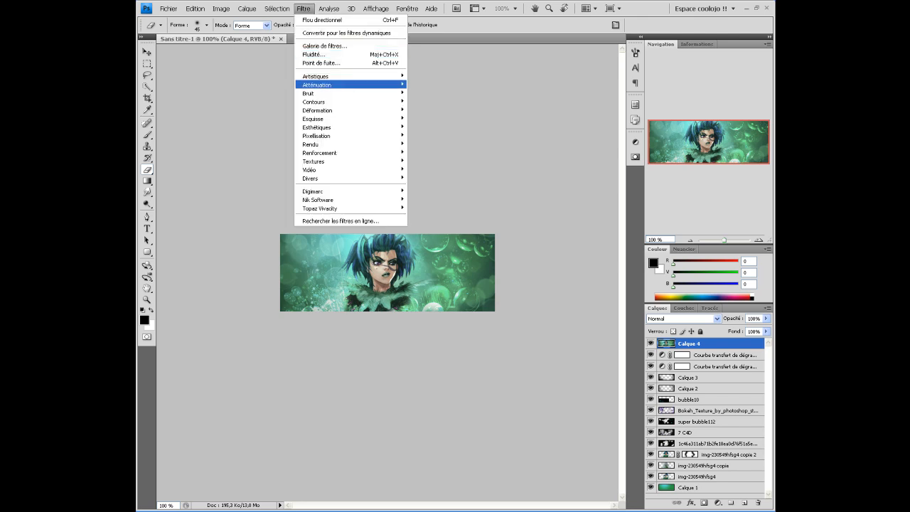
mouse_move(348, 85)
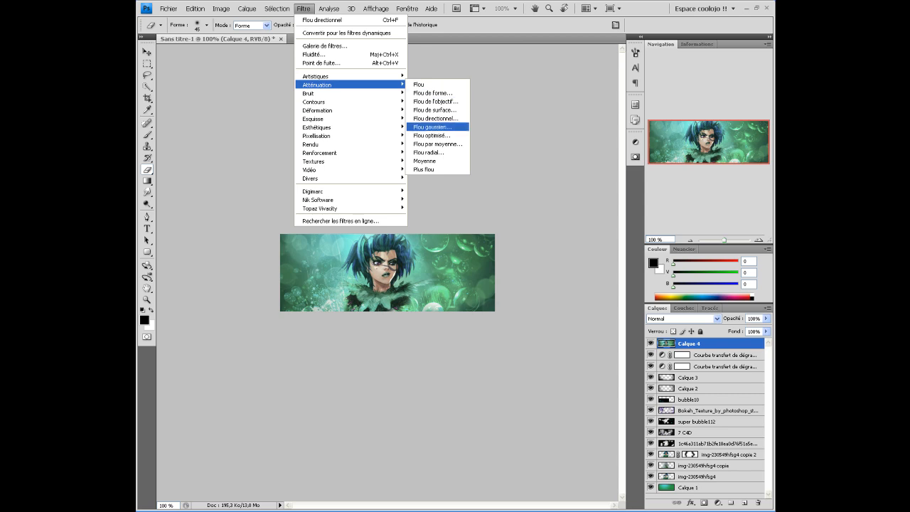
left_click(432, 127)
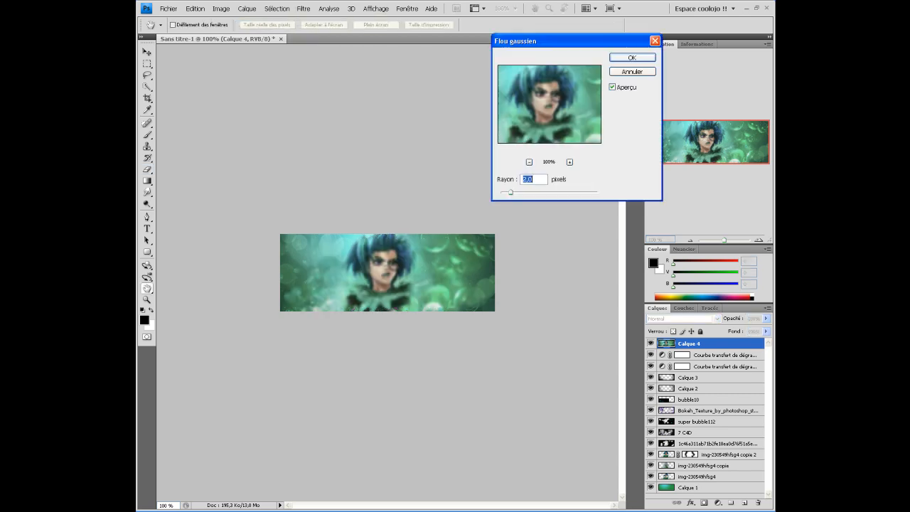
type("1")
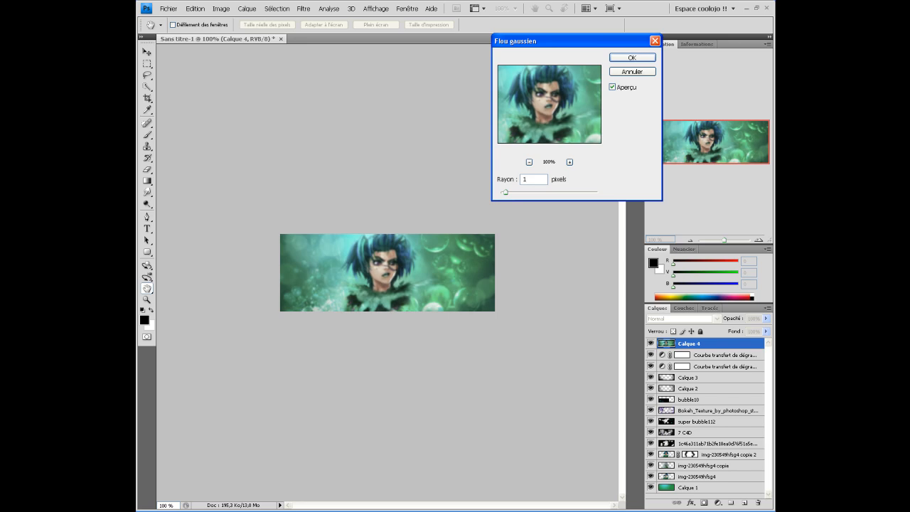
type(",5")
key("Return")
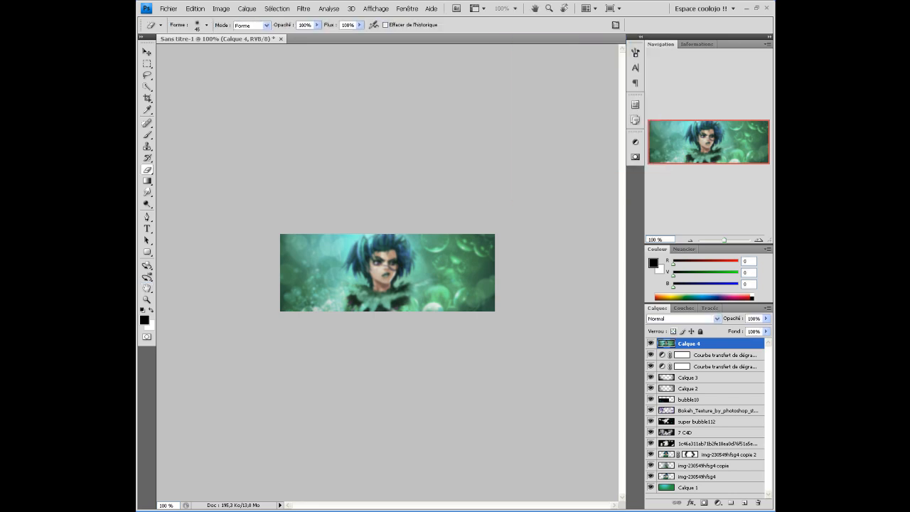
Set the blurred layer's blend mode to Eclaircir and its opacity to 80%
left_click(682, 319)
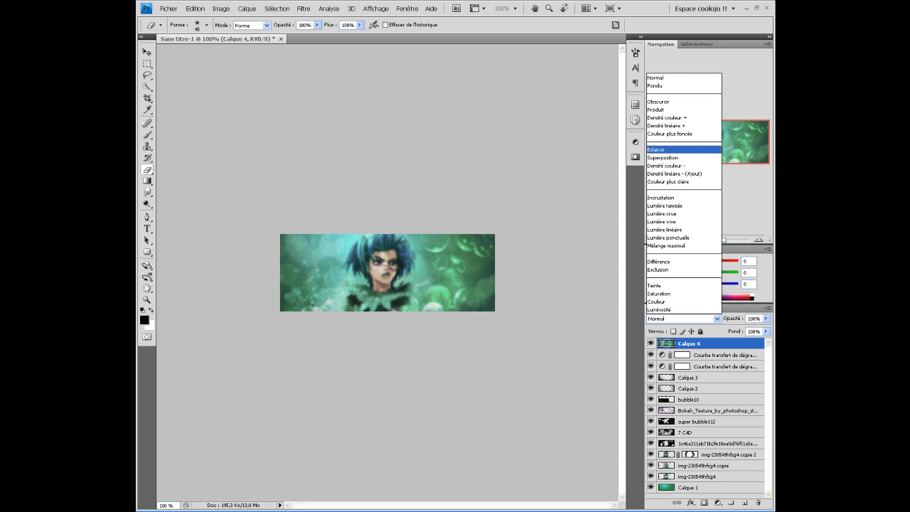
left_click(672, 149)
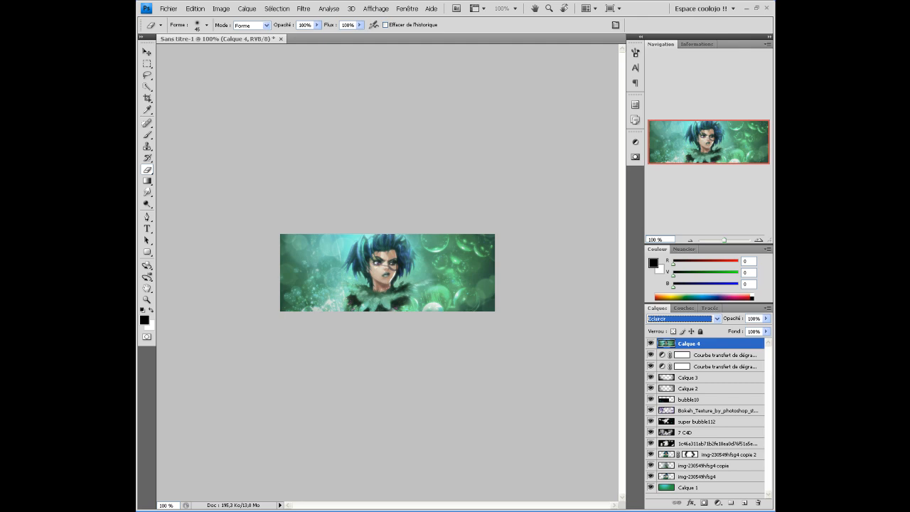
left_click_drag(760, 319, 718, 319)
type("80")
key("Return")
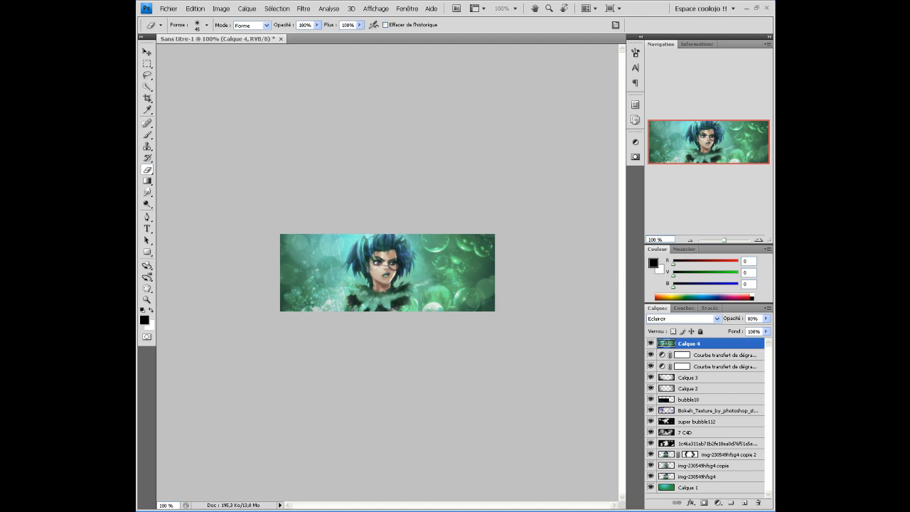
Choose an eraser brush tip and erase the blurred layer over the character's face
right_click(383, 263)
double_click(470, 344)
right_click(382, 261)
double_click(439, 344)
Add a new empty layer above Calque 4 and choose a 300-pixel tip for the Brush tool
left_click(744, 502)
key("b")
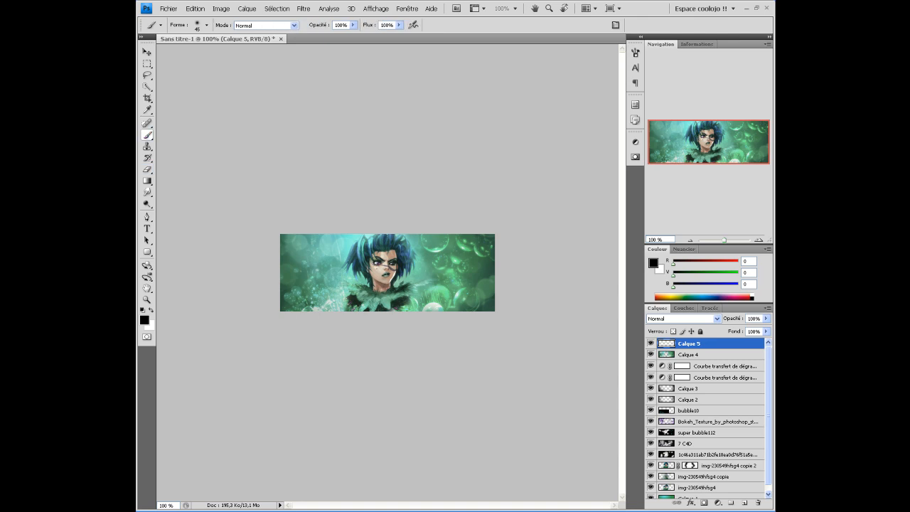
right_click(345, 270)
double_click(431, 384)
Set the foreground colour to the dark blue 255b6a sampled from the character's hair
left_click(144, 320)
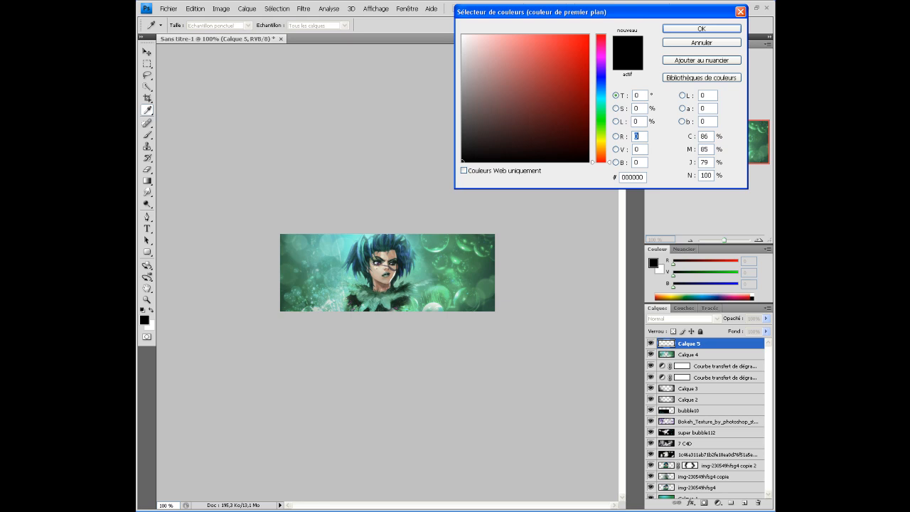
left_click(380, 266)
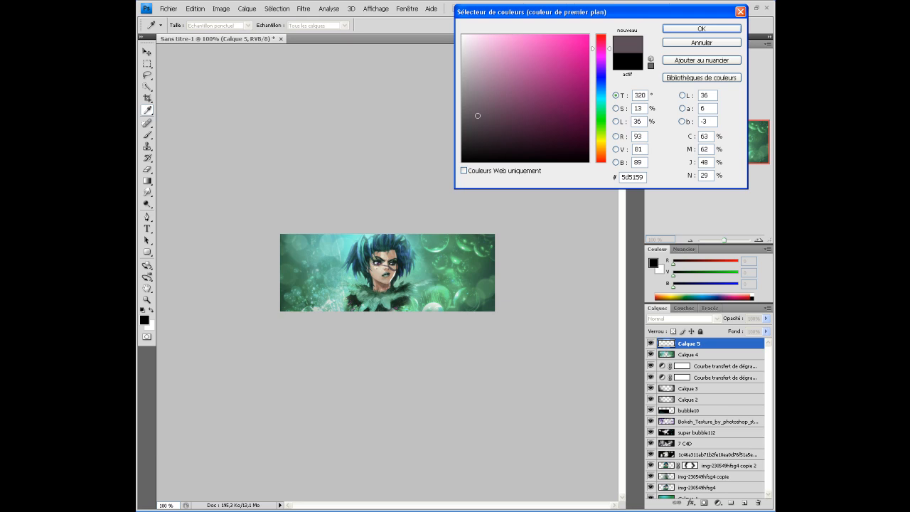
left_click(426, 303)
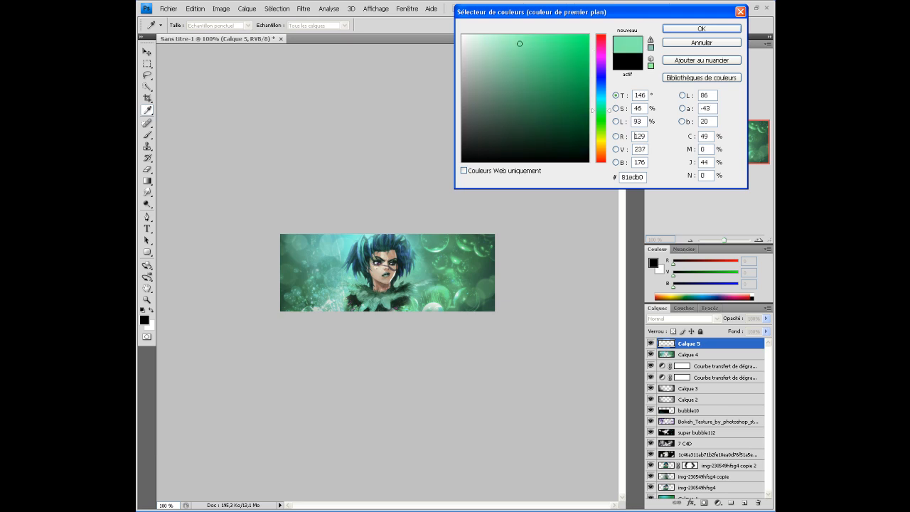
left_click(455, 285)
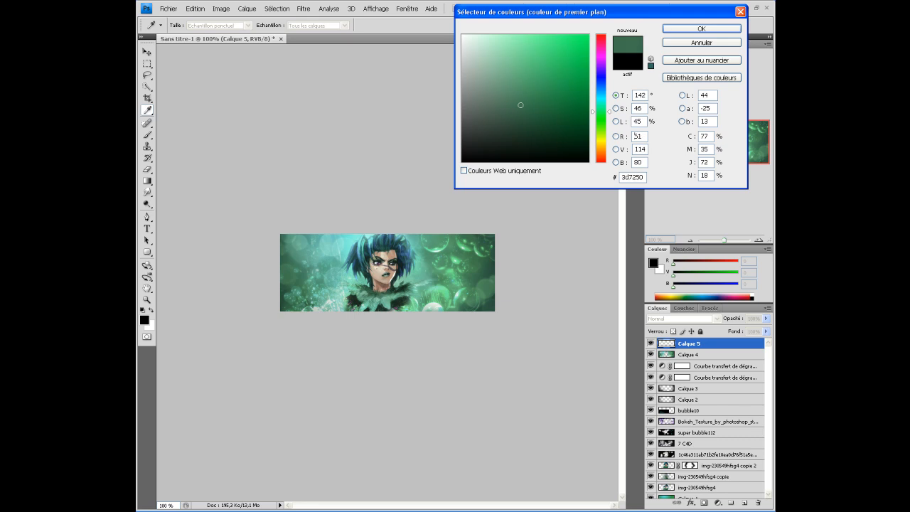
mouse_move(521, 105)
left_mouse_down()
mouse_move(538, 104)
mouse_move(544, 117)
left_mouse_up()
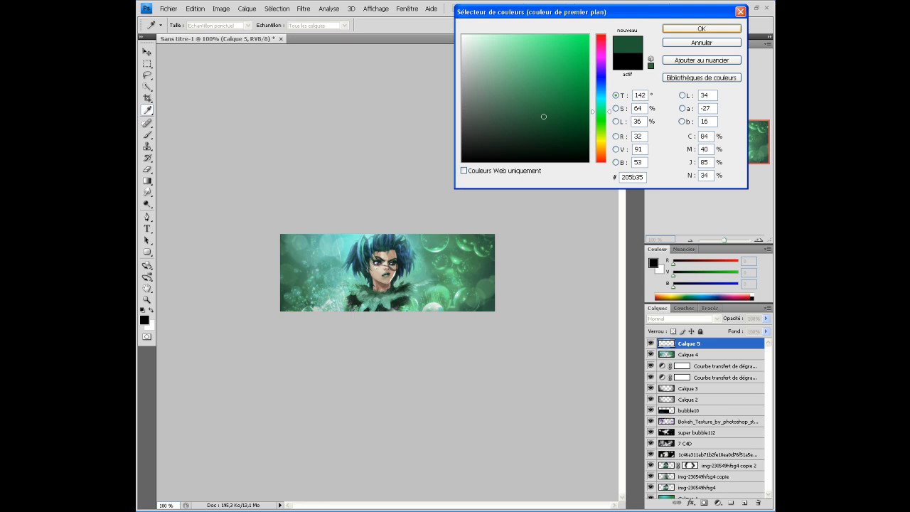
left_click_drag(347, 245, 365, 250)
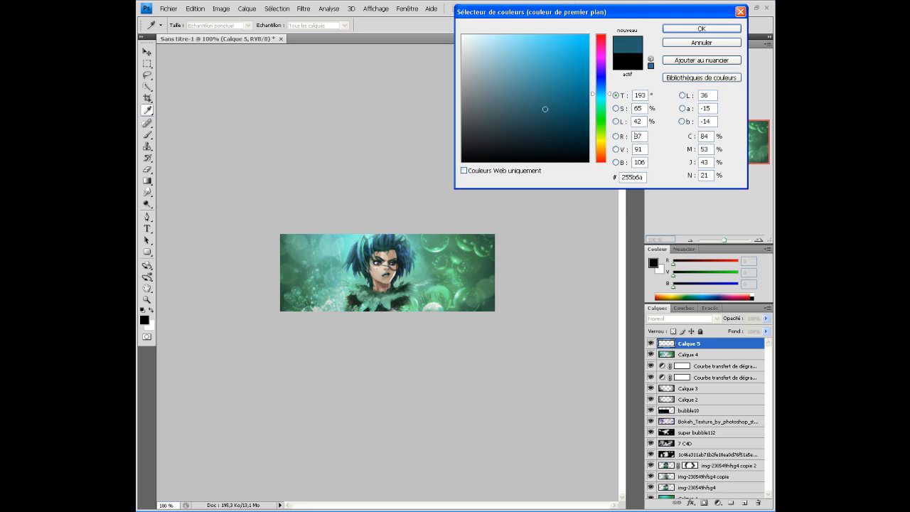
left_click(701, 29)
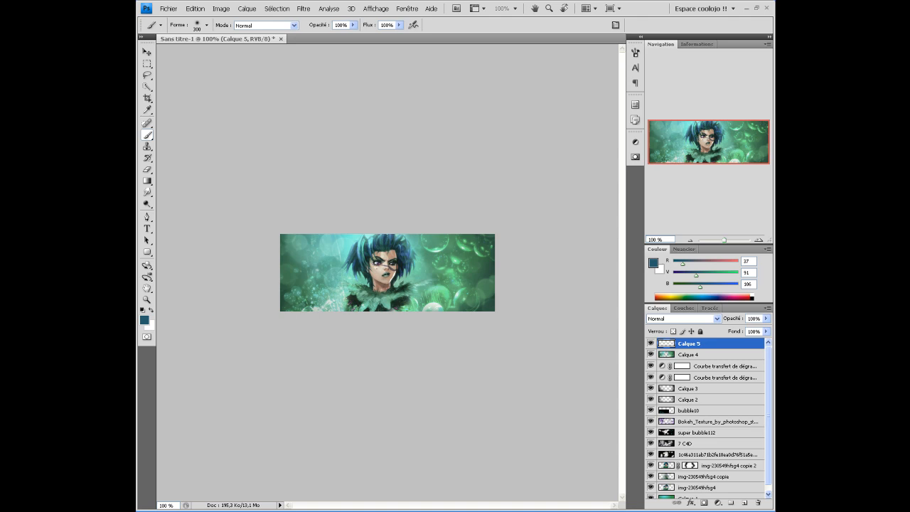
Brush dark blue light above the character's head on Calque 5 and set its blend mode to Densité linéaire - (Ajout)
left_click(346, 206)
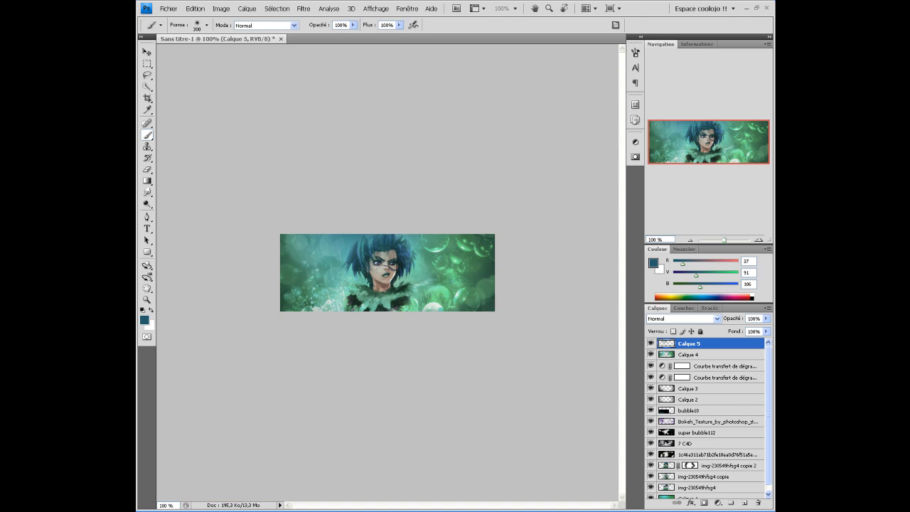
left_click(716, 319)
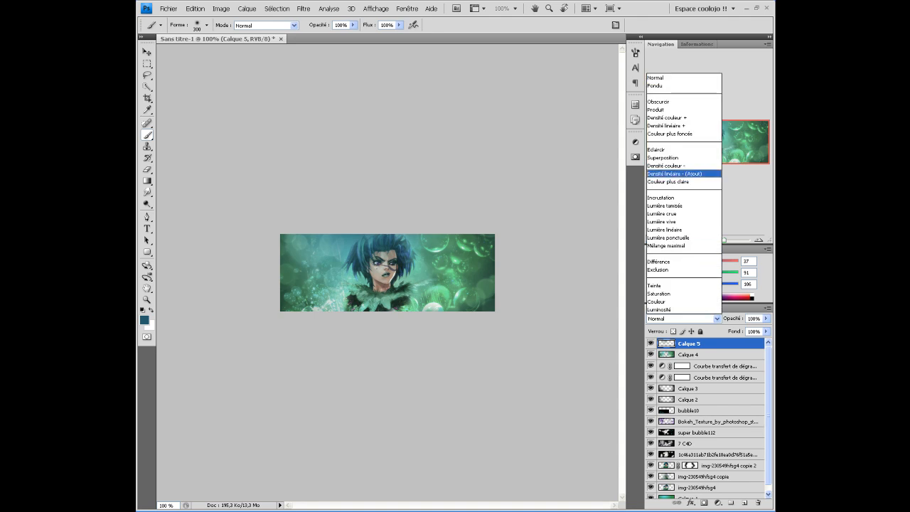
left_click(674, 173)
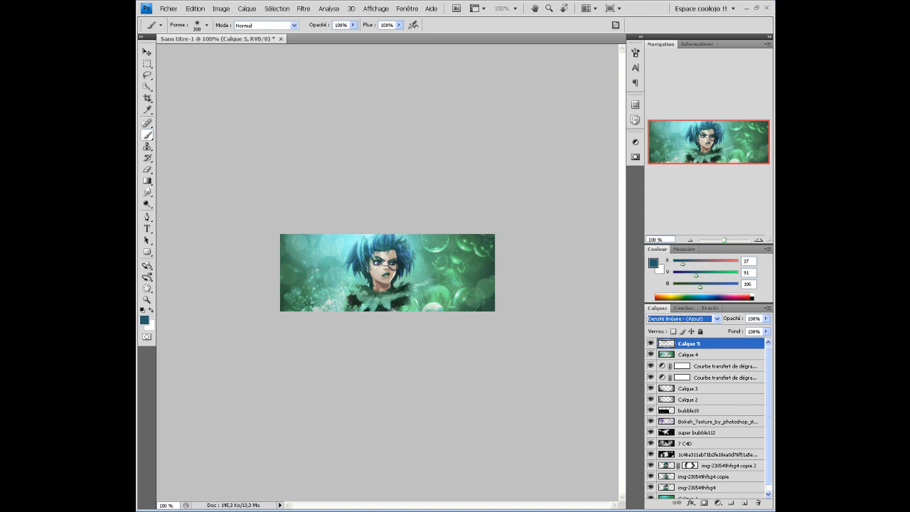
left_click(650, 344)
left_click(650, 343)
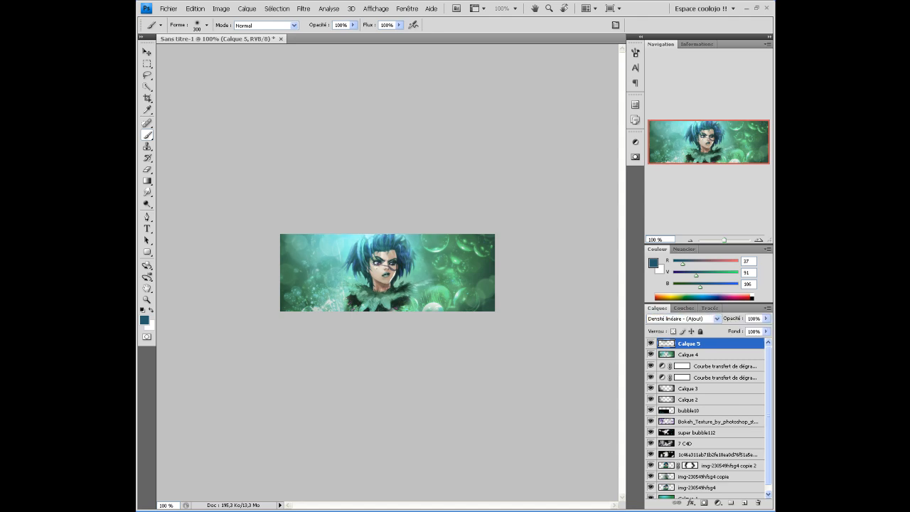
Add a new empty layer above Calque 5 and set the foreground colour to white
key("d")
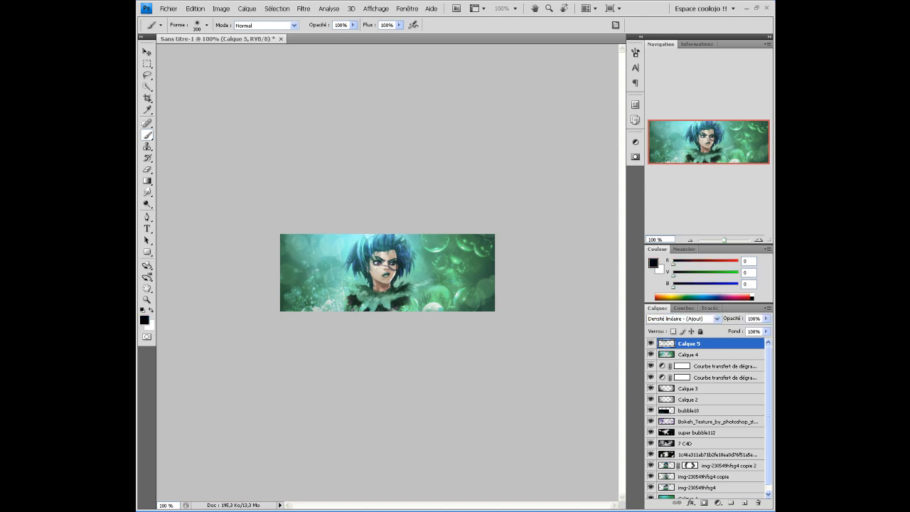
right_click(376, 279)
key("Escape")
left_click(744, 502)
key("x")
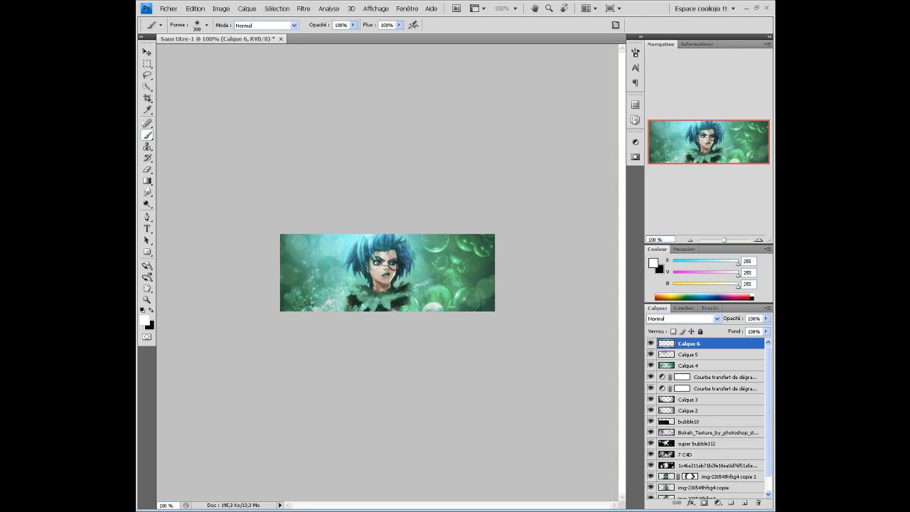
Choose the soft 200-pixel brush tip and dab white light at the banner's upper edge above the character's head
right_click(384, 272)
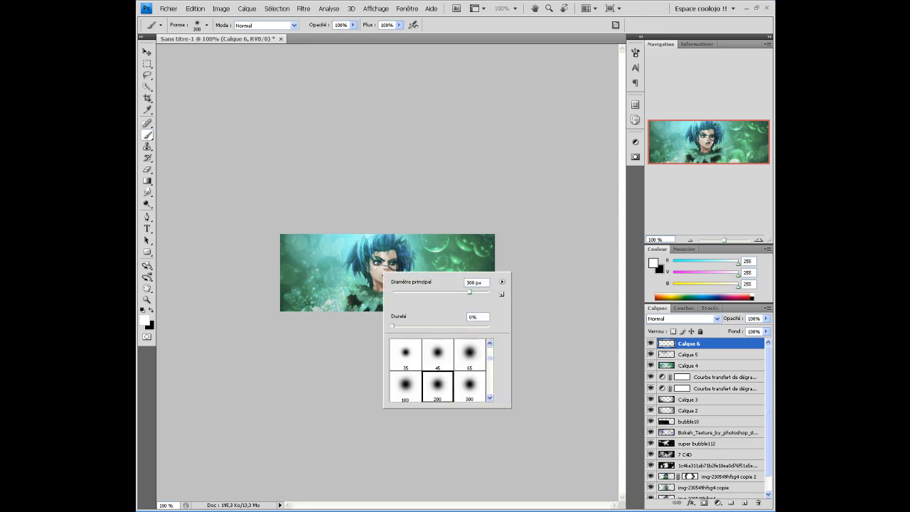
double_click(437, 384)
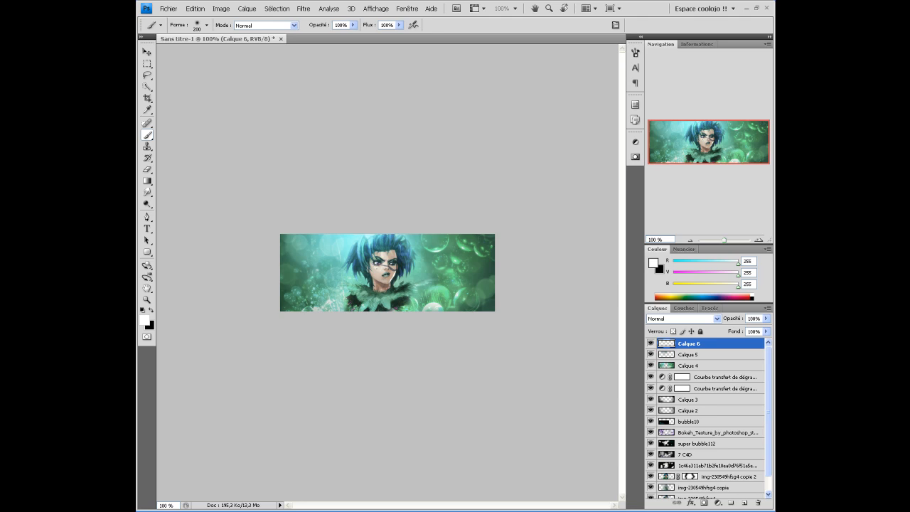
left_click(368, 228)
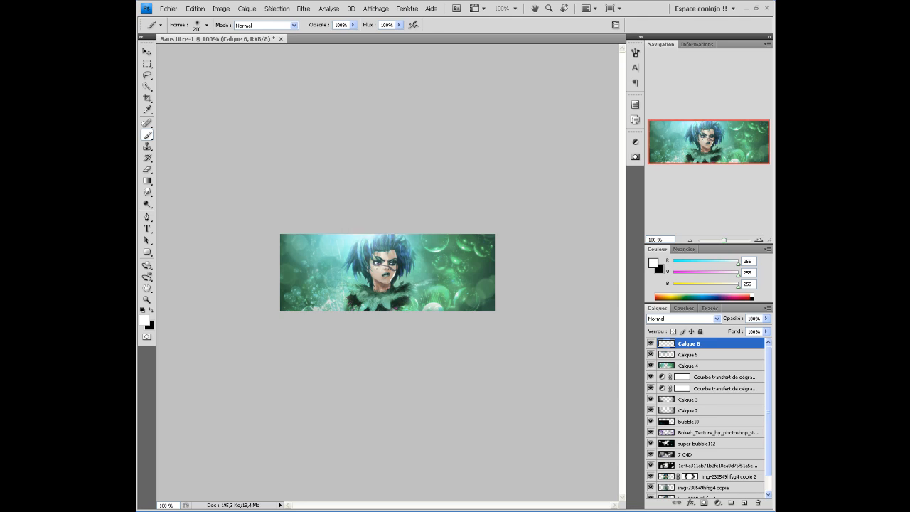
Set Calque 6's blend mode to Incrustation and its opacity to 40%
left_click(716, 318)
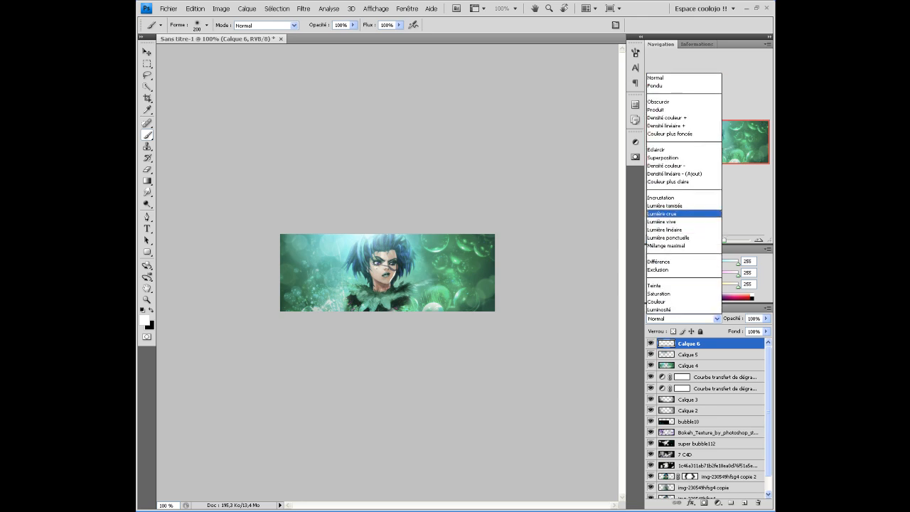
left_click(679, 197)
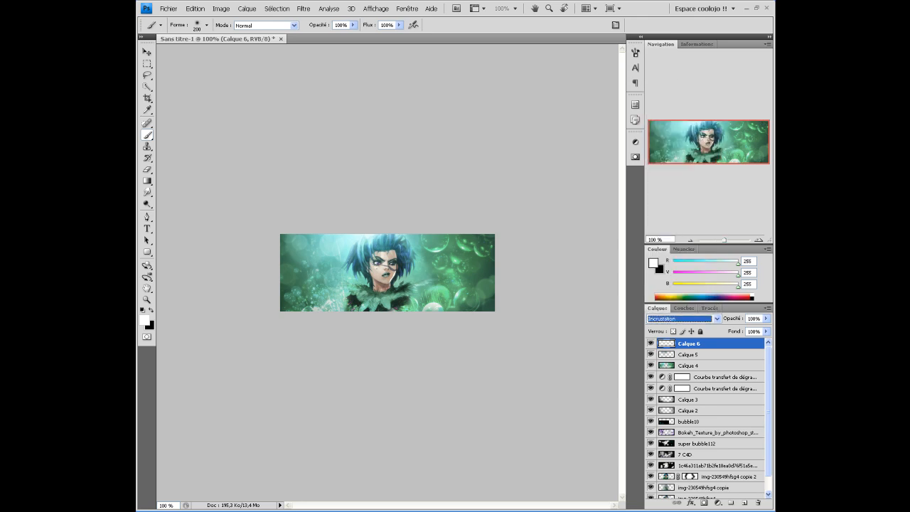
key("Tab")
type("40")
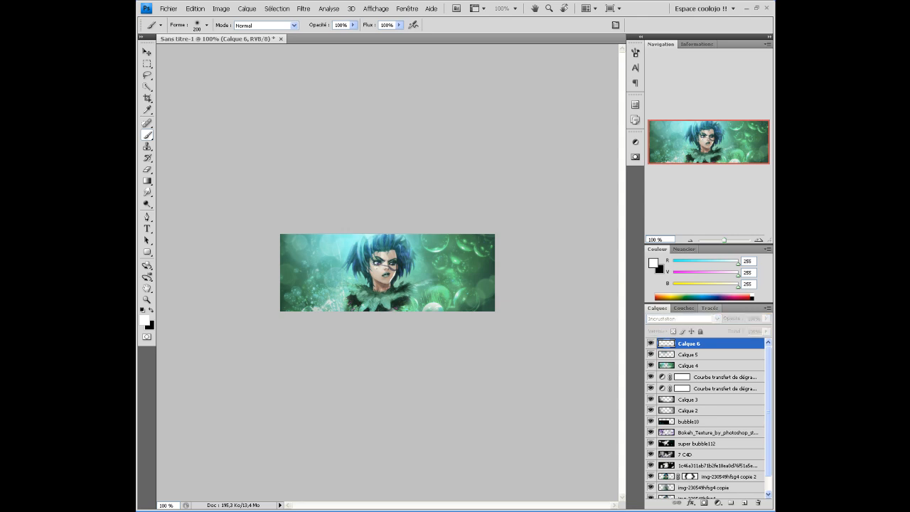
Set the foreground colour to black and choose the 45-pixel brush tip
type("x")
right_click(388, 268)
double_click(441, 349)
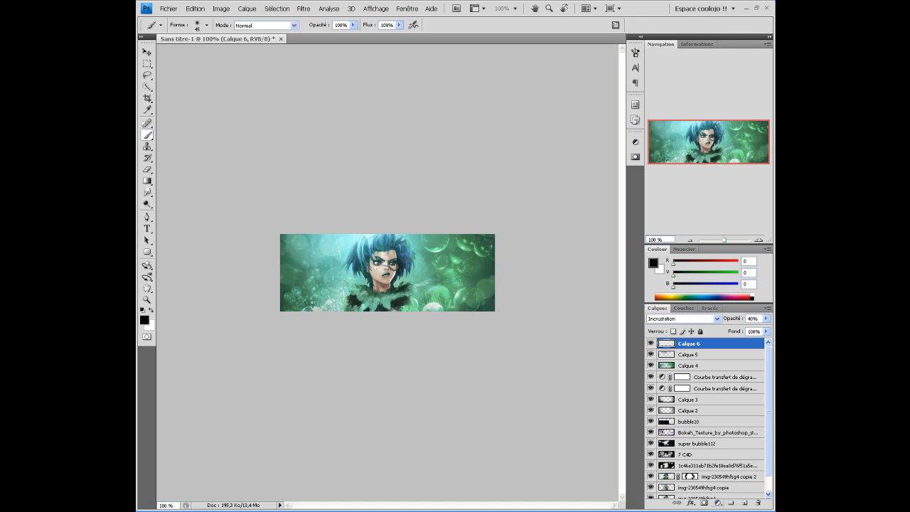
Add a Filtre photo adjustment layer using Filtre réchauffant (85) and compare the banner with and without it
left_click(718, 502)
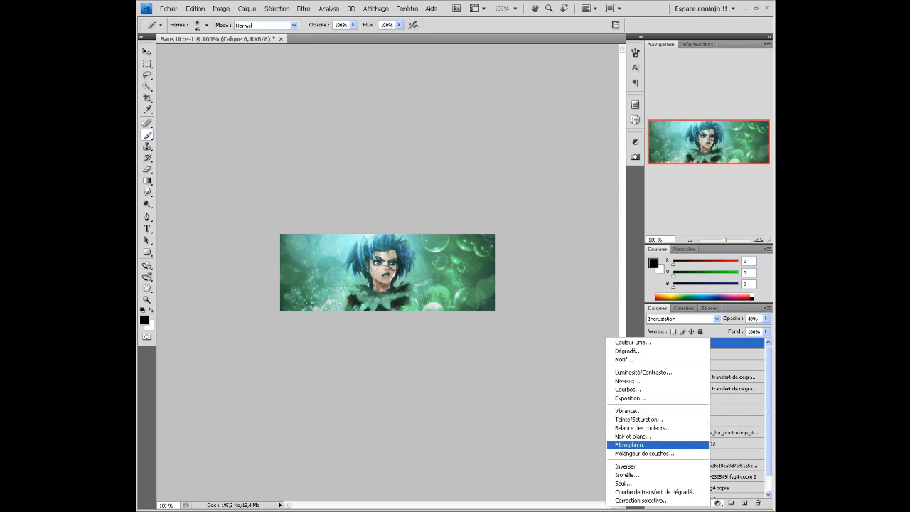
left_click(633, 444)
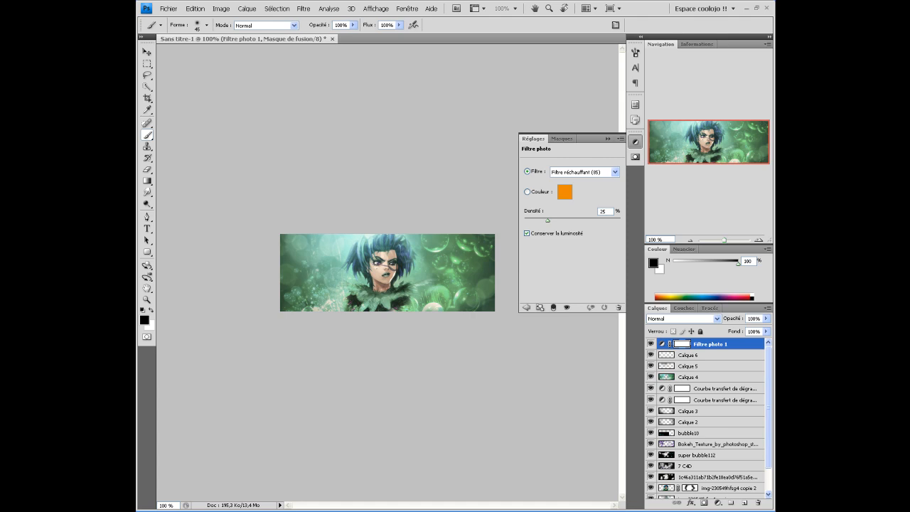
left_click(615, 172)
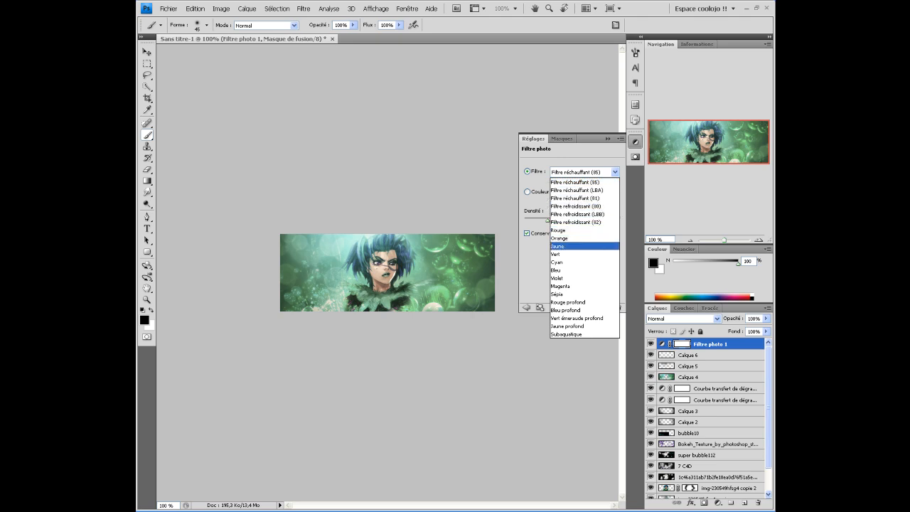
left_click(575, 182)
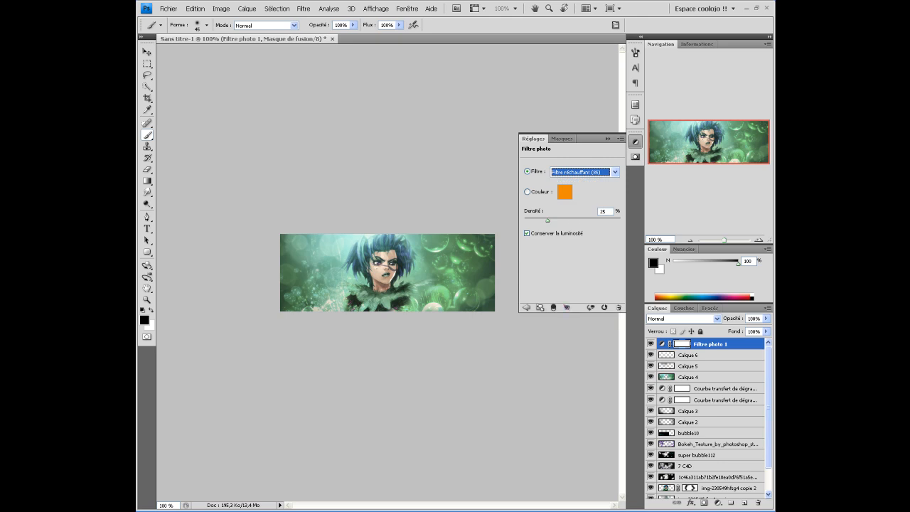
left_click(650, 344)
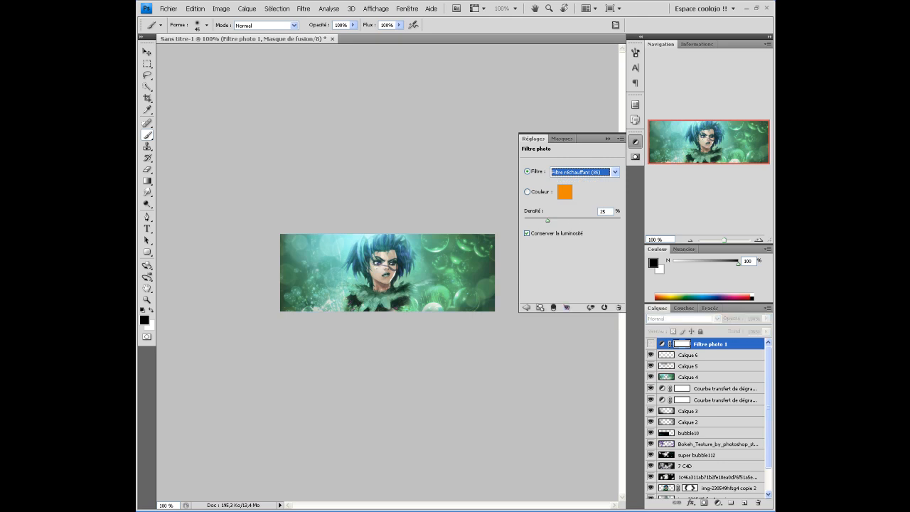
left_click(650, 344)
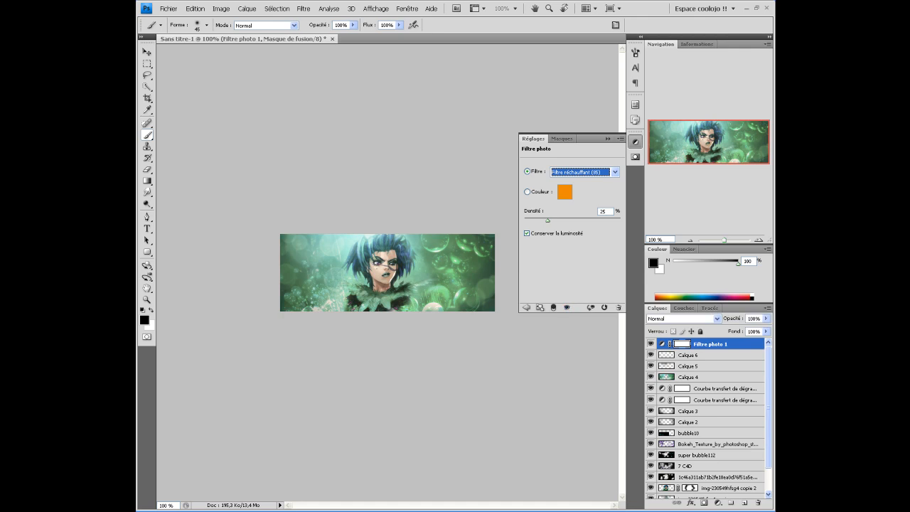
Try the Filtre refroidissant (80), Rouge and Cyan presets on the photo filter
left_click(615, 172)
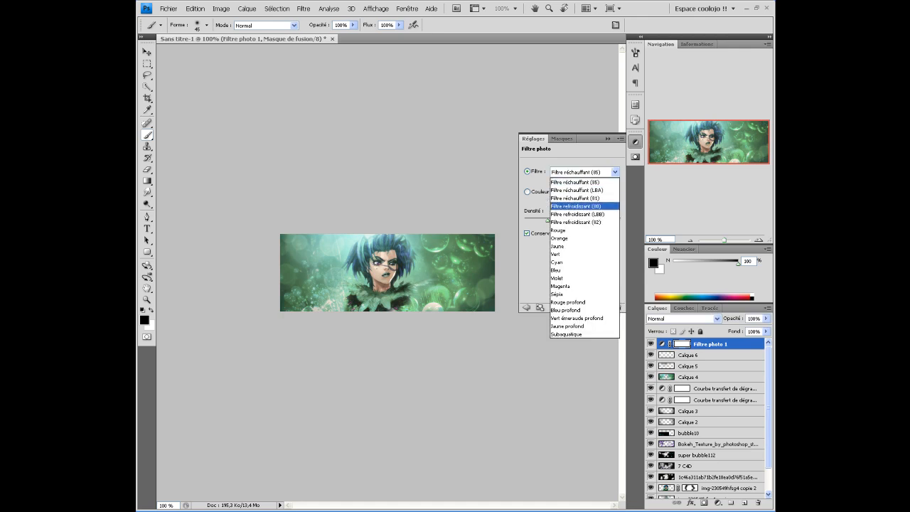
left_click(575, 206)
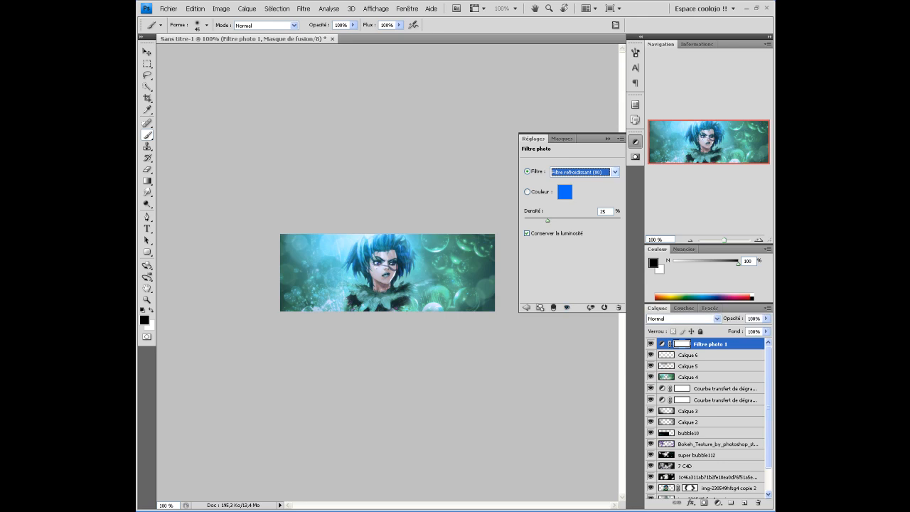
left_click(615, 172)
left_click(577, 230)
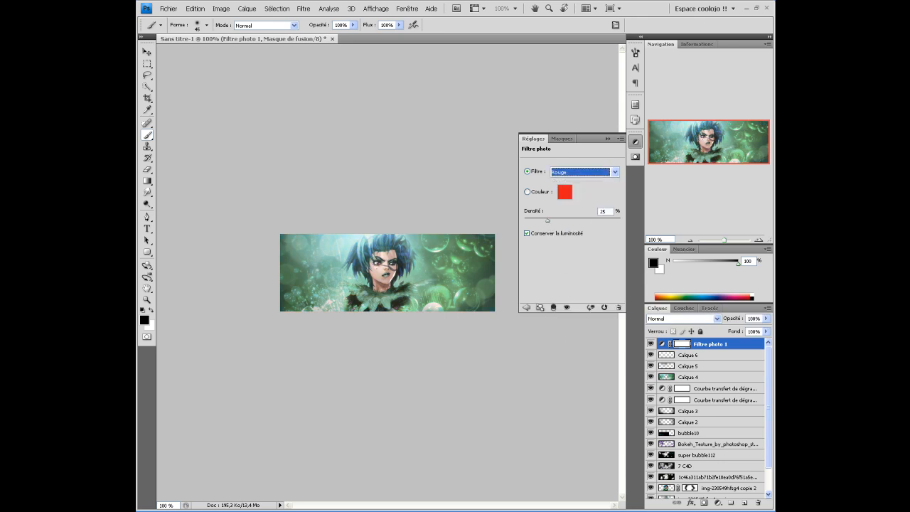
key("Down")
key("Down")
key("Down")
key("Down")
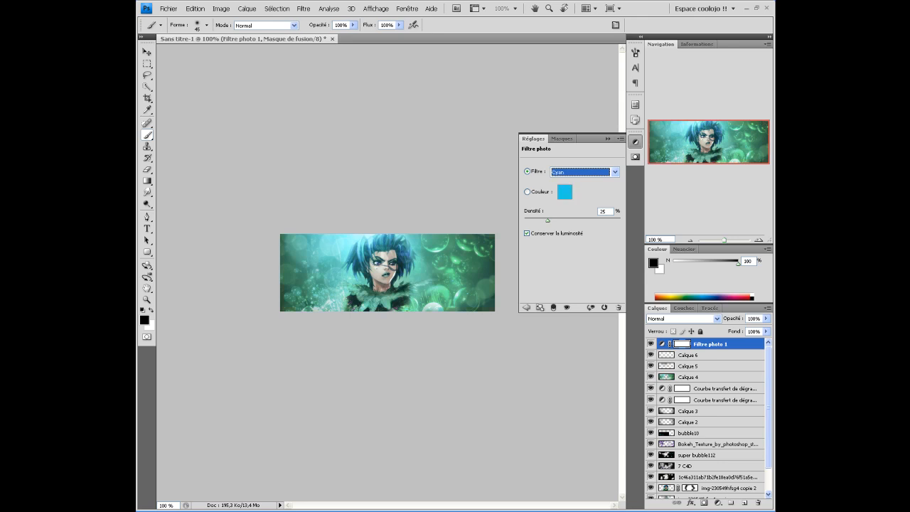
Raise the photo filter's density to 100% and try the presets from Cyan past Sépia
left_click_drag(547, 220, 620, 221)
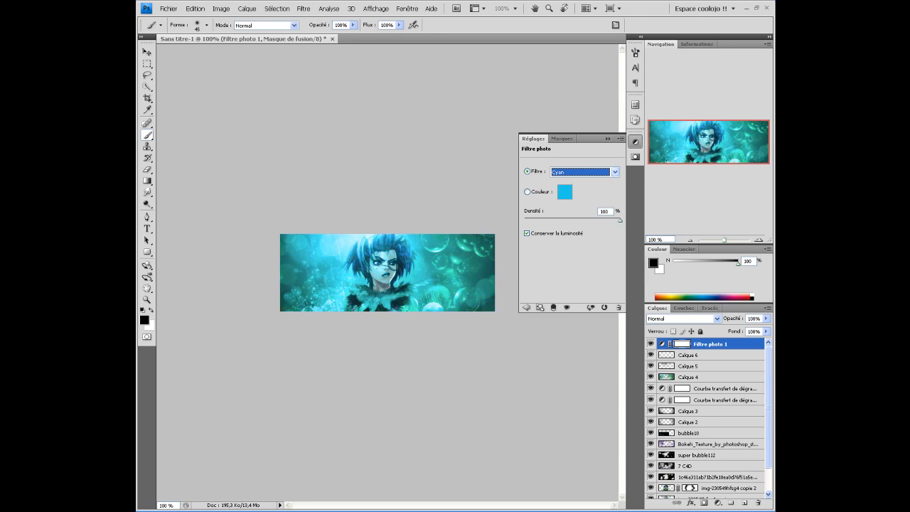
key("Down")
key("Down")
key("Down")
key("Down")
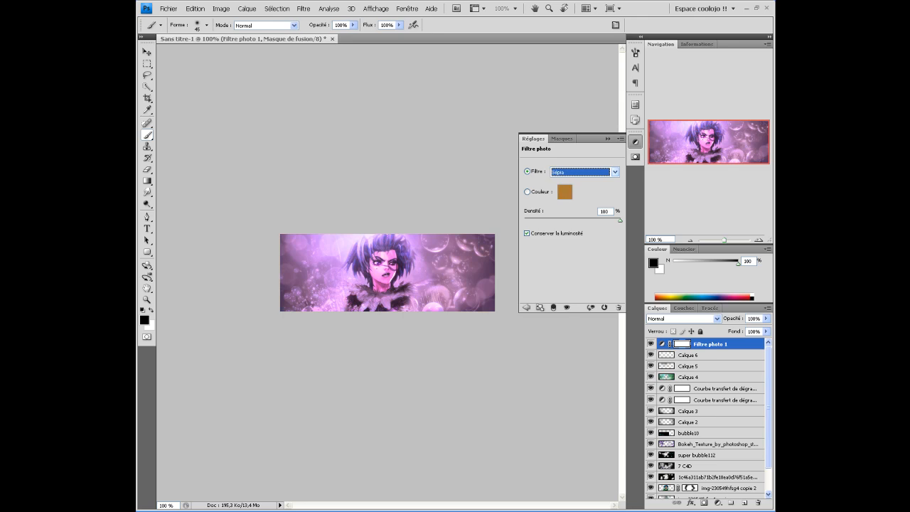
key("Down")
Return the photo filter to Filtre réchauffant (85) and set its density to 30%
left_click(615, 172)
left_click(578, 182)
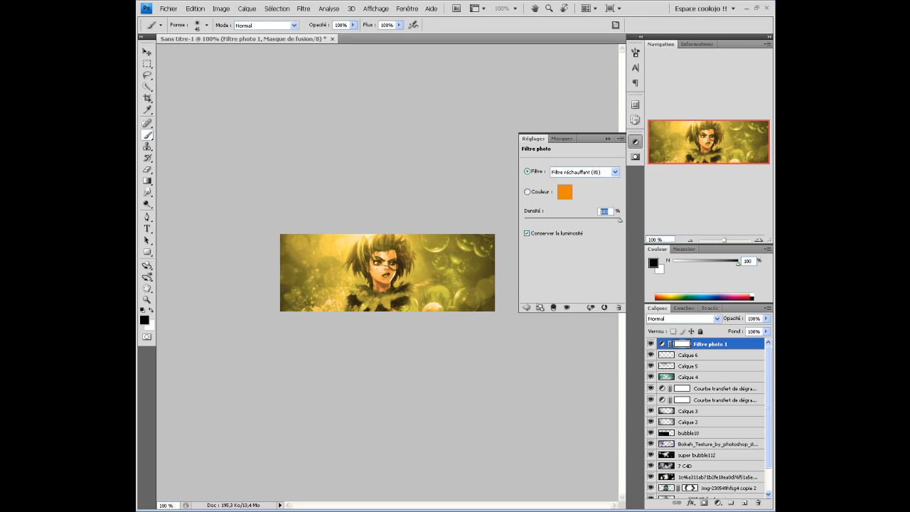
type("25")
double_click(603, 211)
type("30")
Compare the cooling presets, set the photo filter to Filtre refroidissant (LBB) and close its settings
left_click(614, 172)
left_click(577, 206)
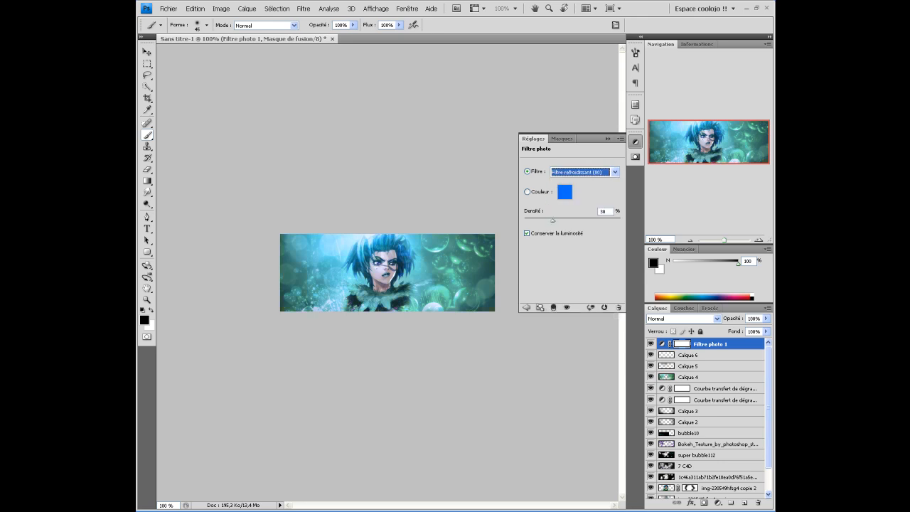
key("Down")
key("Down")
key("Up")
left_click(635, 142)
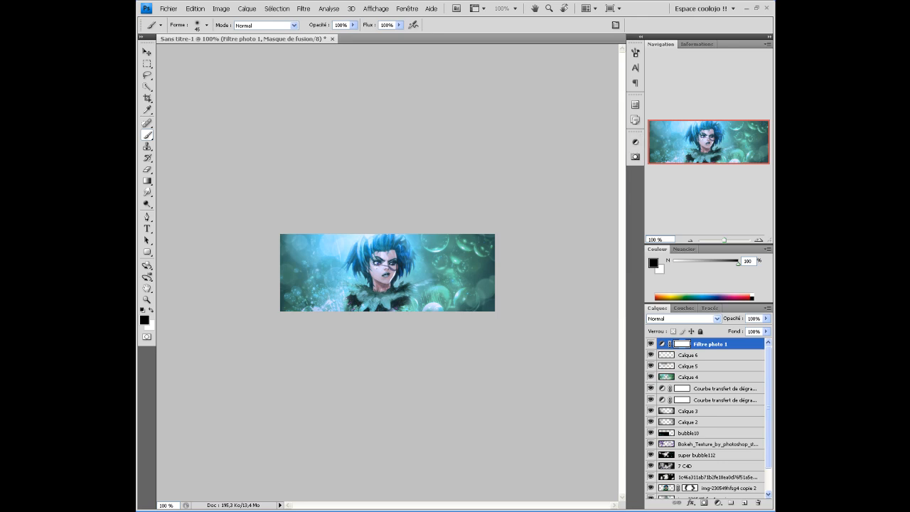
Try the Couleur blend mode on the photo filter layer, settle on Teinte and set the layer's opacity to 70%
left_click(716, 319)
left_click(675, 301)
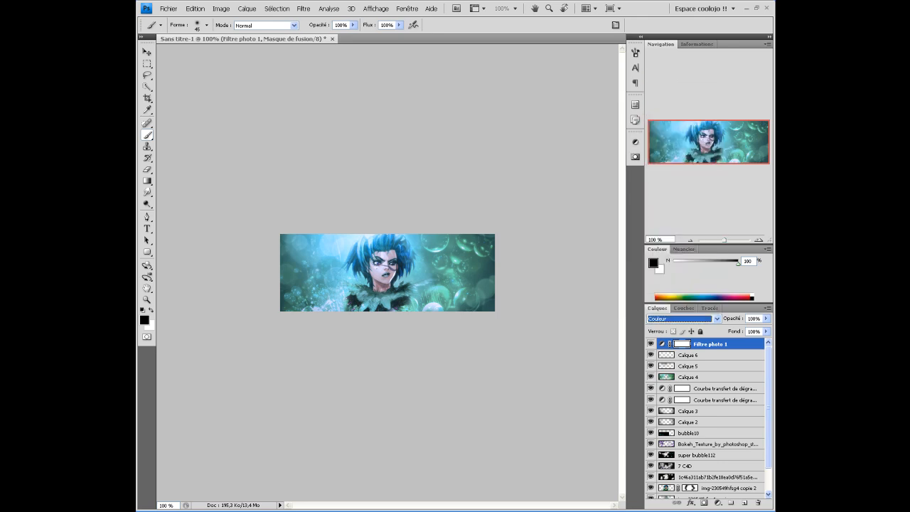
left_click(717, 319)
left_click(675, 277)
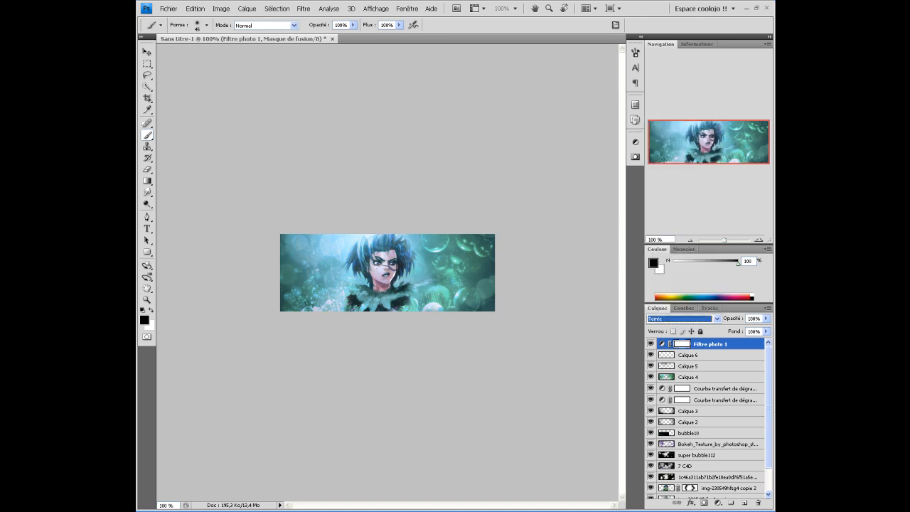
left_click(650, 344)
left_click(651, 344)
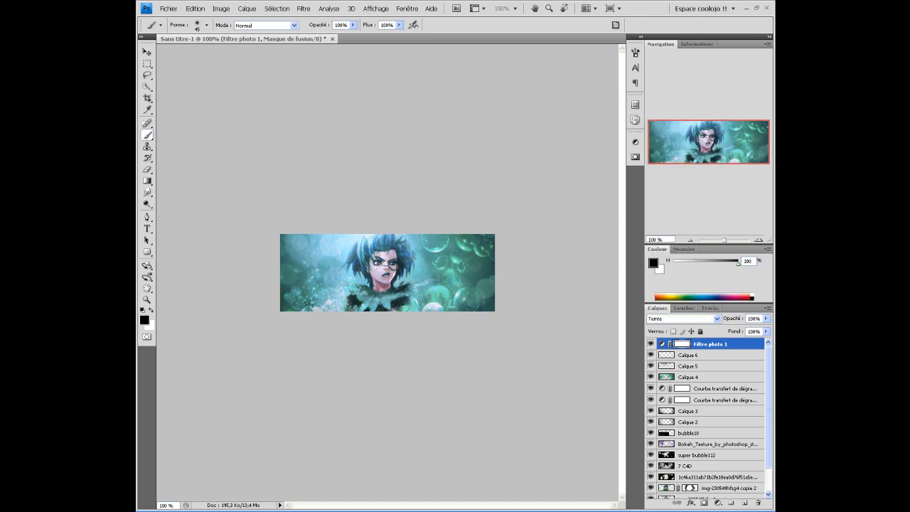
left_click_drag(761, 318, 736, 318)
type("70")
key("Return")
Stamp all visible layers into a new layer at the top of the stack and start the Eclairage render filter on it
key("ctrl+shift+alt+e")
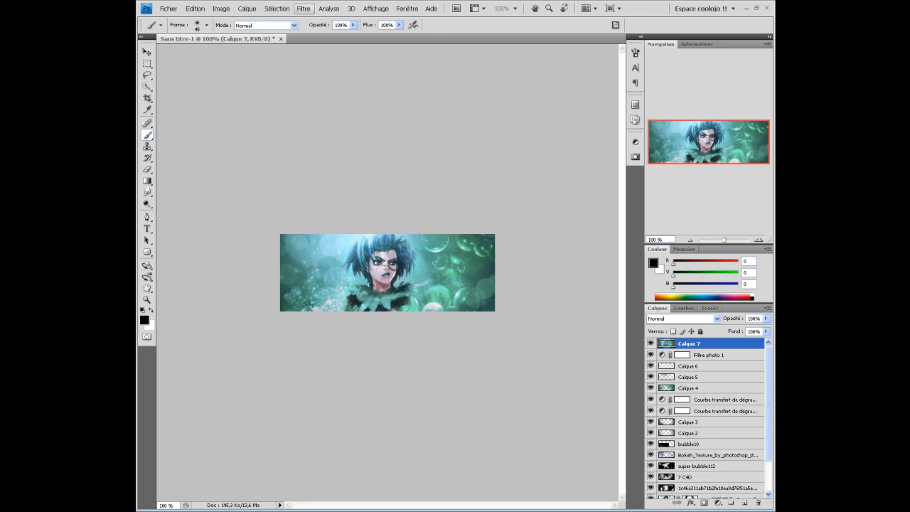
left_click(304, 9)
mouse_move(313, 145)
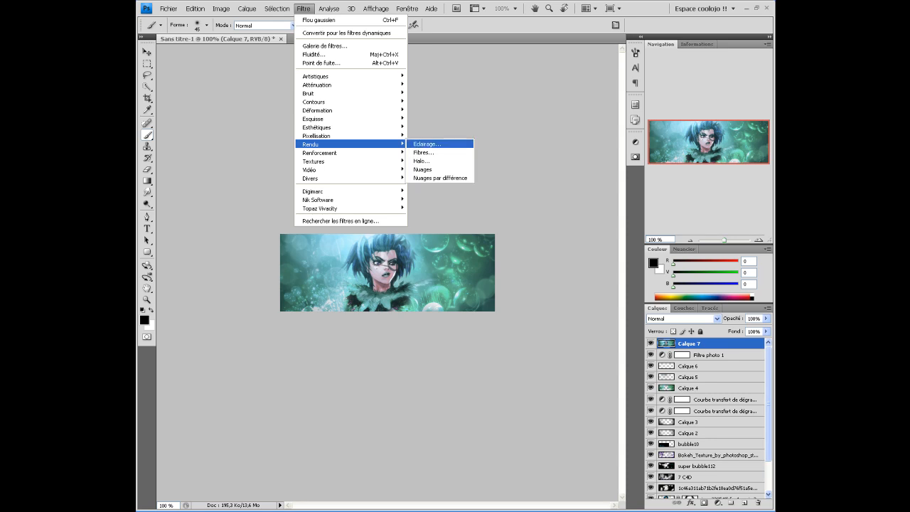
key("Return")
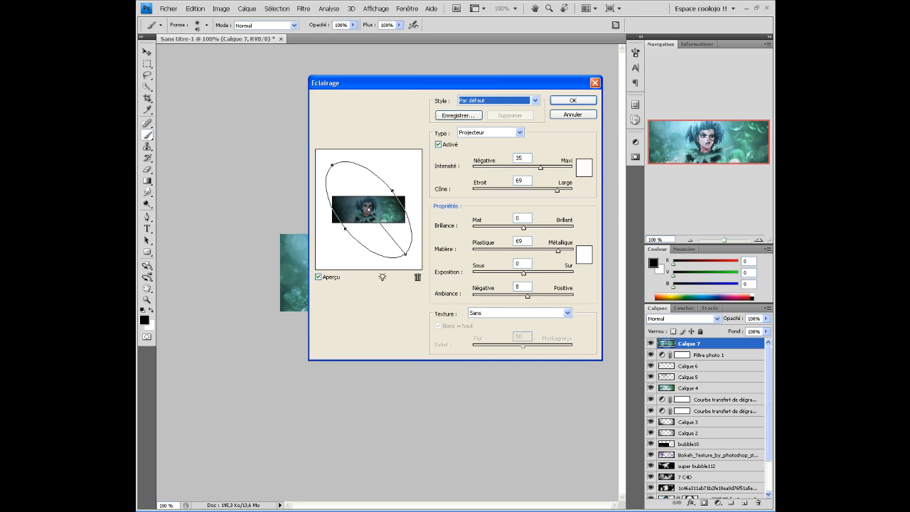
Reshape the default spotlight into an upright ellipse around the character, trying a small circle and a narrow beam on the way
left_click_drag(332, 166, 360, 166)
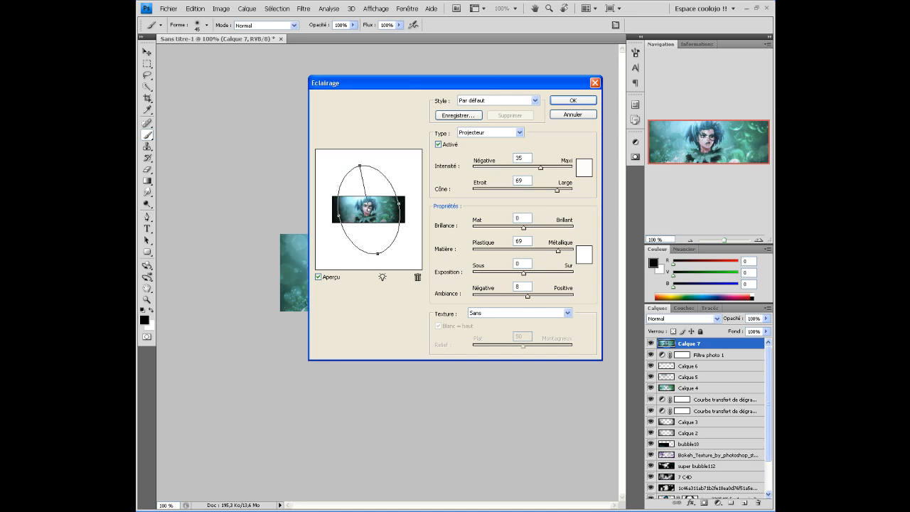
left_click_drag(359, 167, 366, 192)
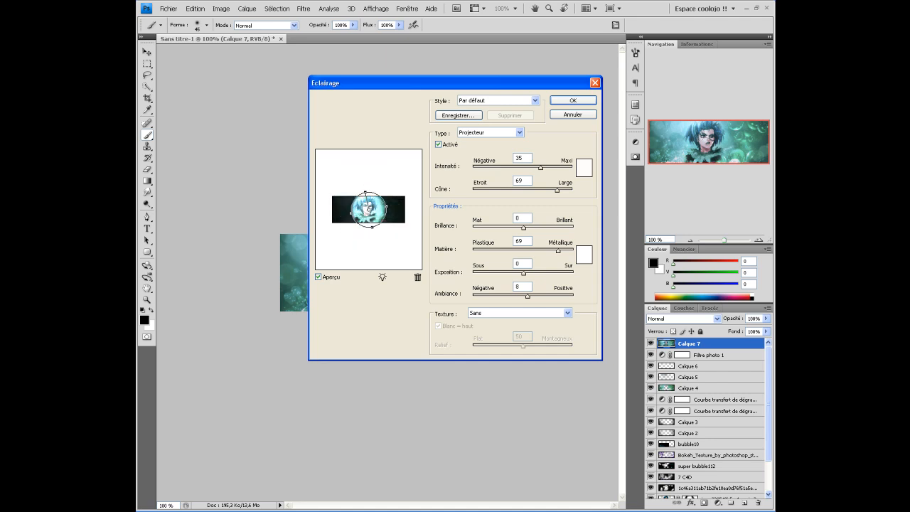
left_click_drag(366, 193, 360, 159)
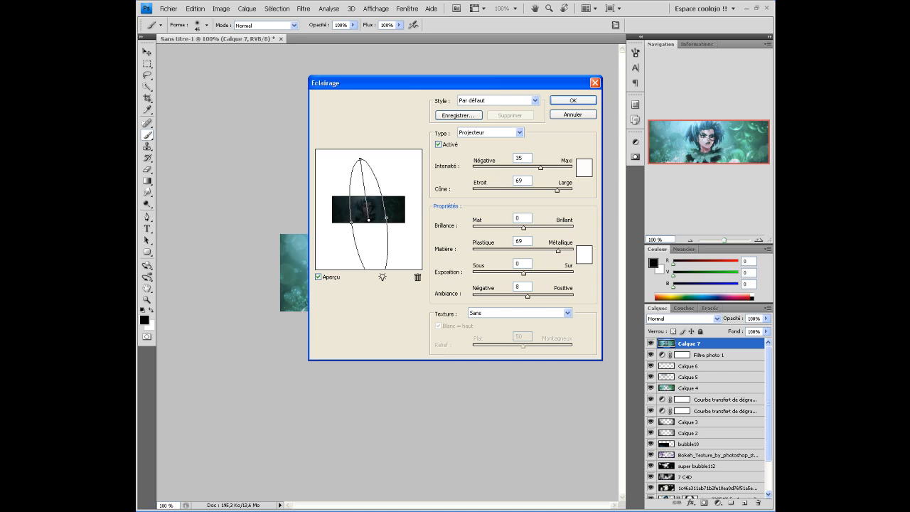
mouse_move(368, 220)
left_mouse_down()
mouse_move(371, 248)
mouse_move(367, 214)
left_mouse_up()
mouse_move(359, 154)
left_mouse_down()
mouse_move(363, 198)
mouse_move(359, 163)
left_mouse_up()
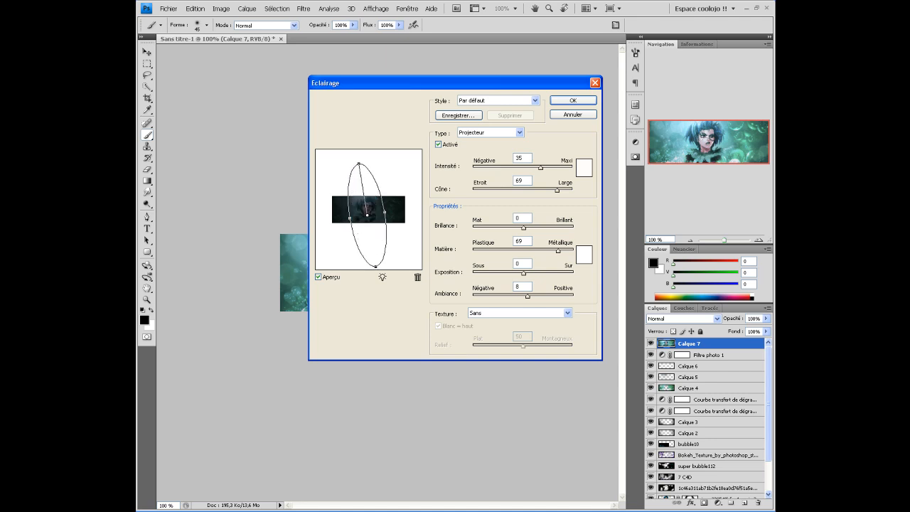
mouse_move(350, 218)
left_mouse_down()
mouse_move(320, 219)
mouse_move(342, 218)
left_mouse_up()
left_click(535, 101)
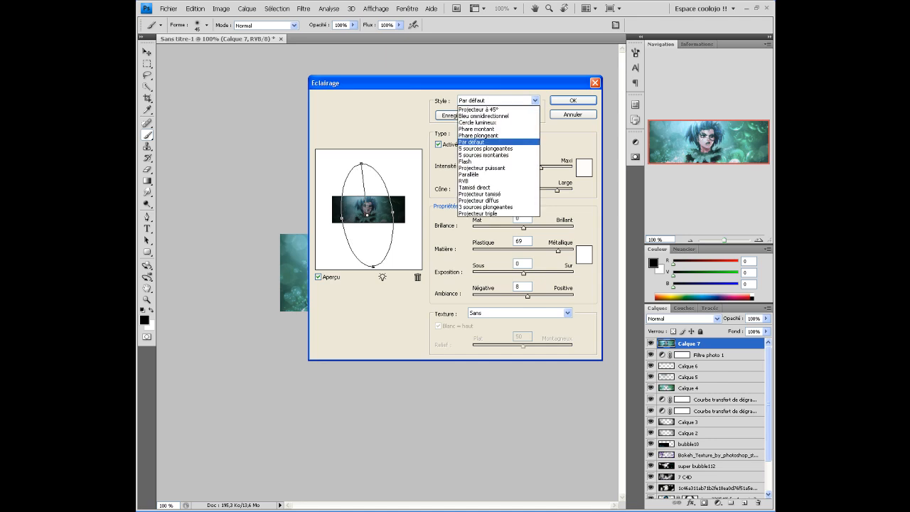
left_click(534, 100)
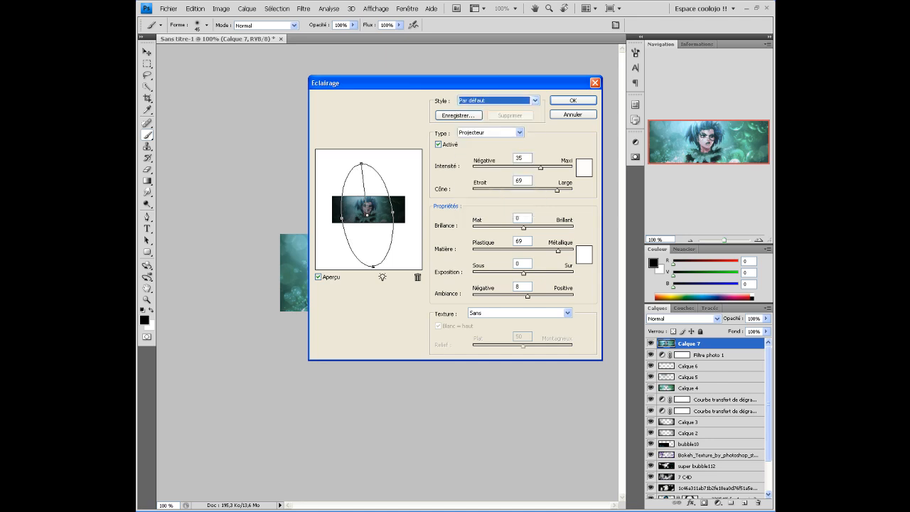
left_click(534, 100)
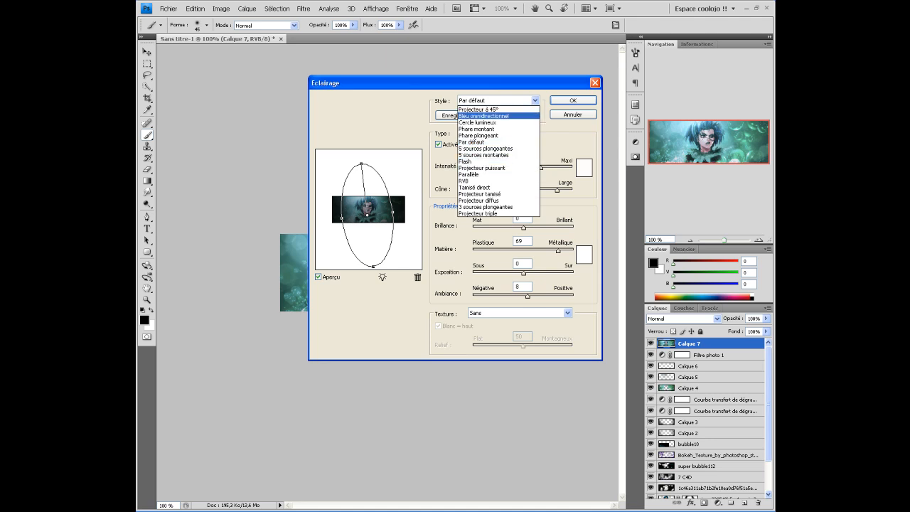
key("Escape")
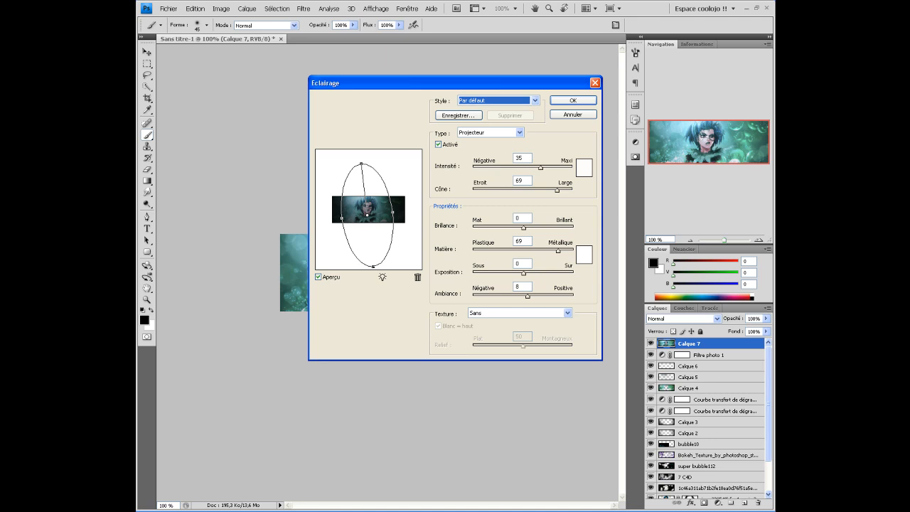
Lower the spotlight's centre, widen its ellipse so it lights most of the banner's width, and apply the lighting
left_click_drag(367, 215, 370, 223)
mouse_move(364, 172)
left_mouse_down()
mouse_move(361, 181)
mouse_move(360, 174)
left_mouse_up()
left_click_drag(395, 218, 403, 218)
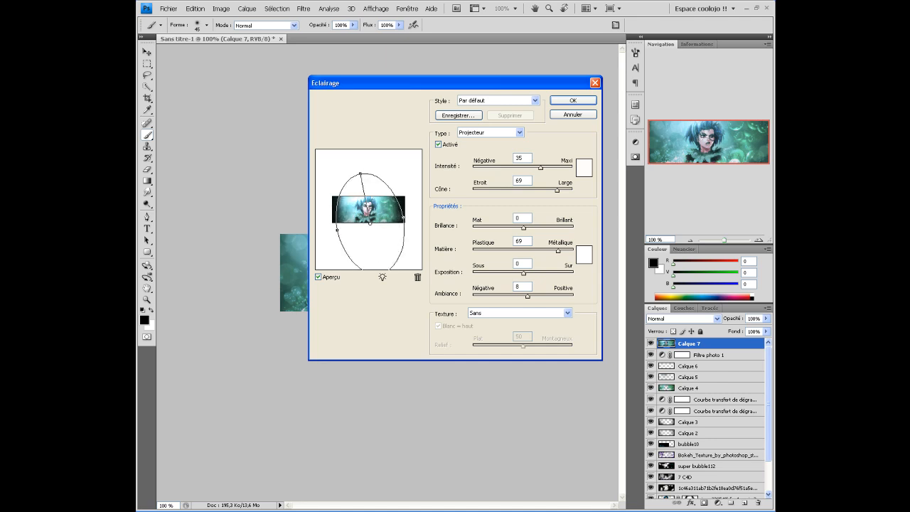
left_click_drag(360, 173, 361, 168)
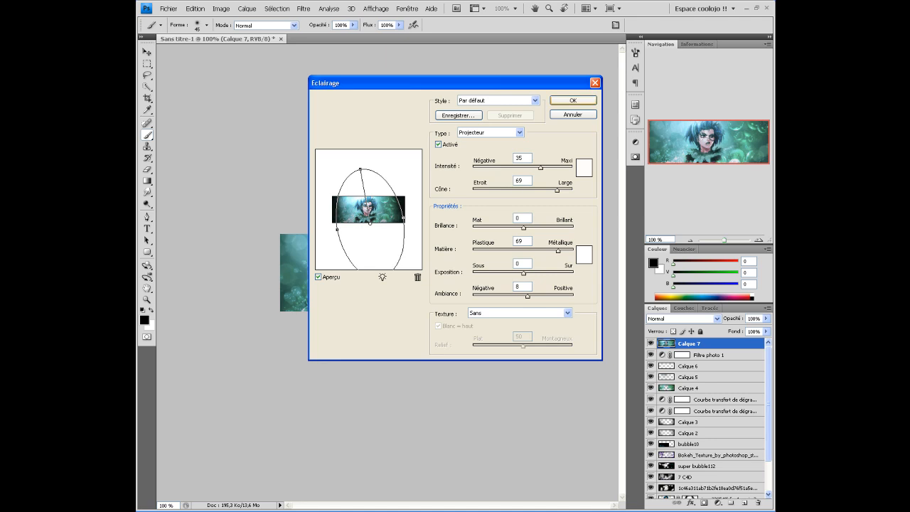
left_click(572, 100)
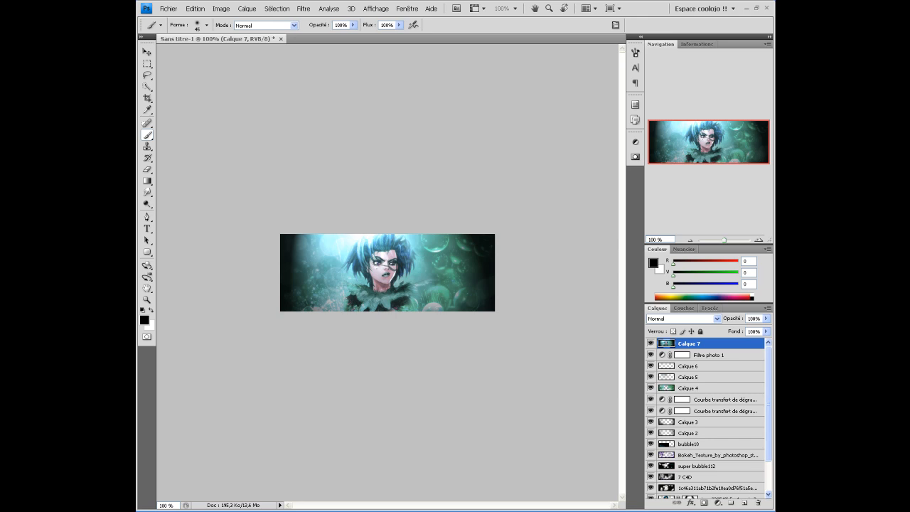
Set Calque 7's opacity to 40% and compare the banner with and without the lighting layer
left_click(650, 343)
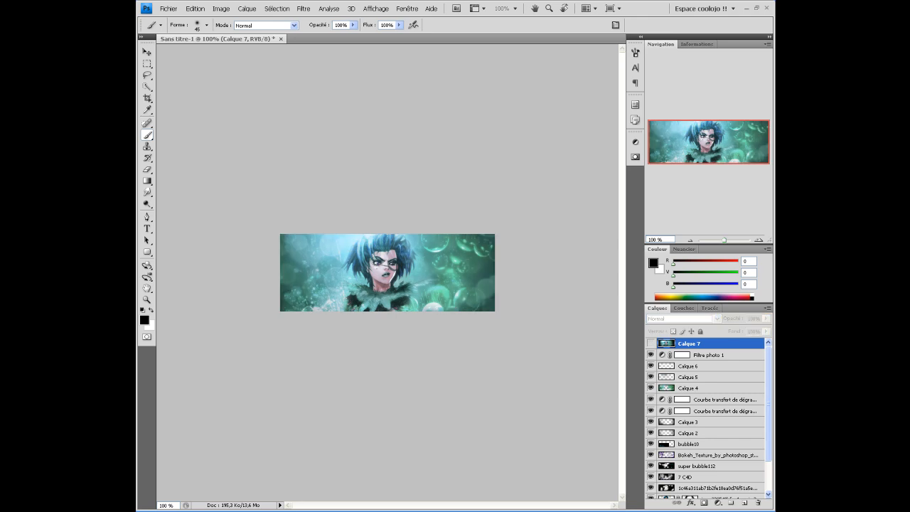
left_click(650, 343)
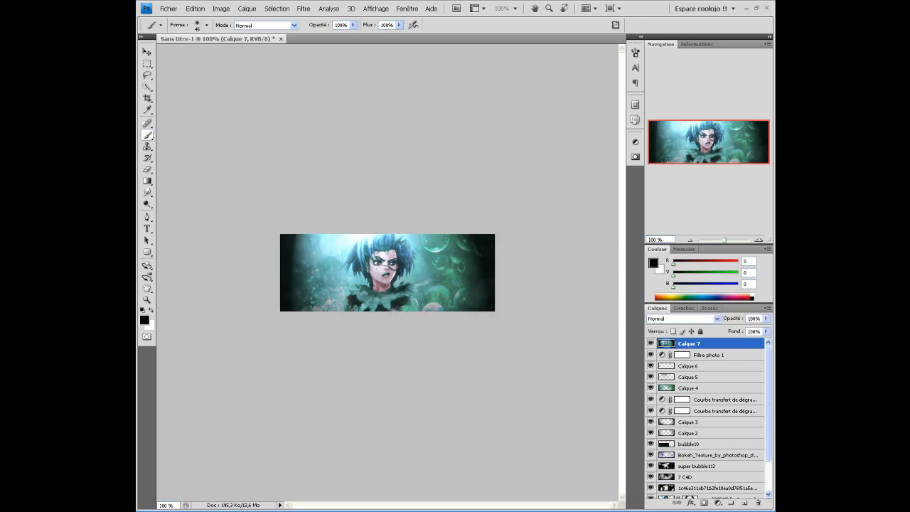
left_click(733, 319)
type("40")
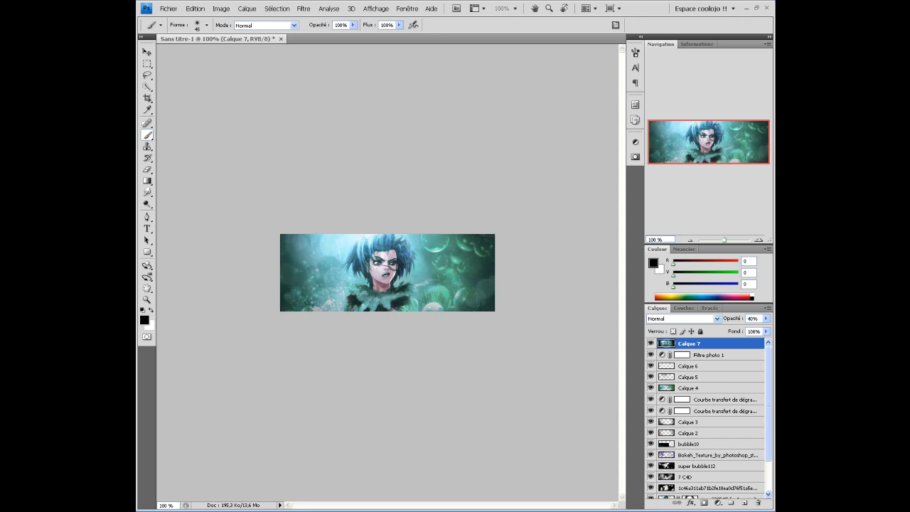
left_click(650, 343)
left_click(650, 344)
Stamp the visible layers into another new layer and apply Flou gaussien to it with a radius of 1 pixel
key("ctrl+shift+alt+e")
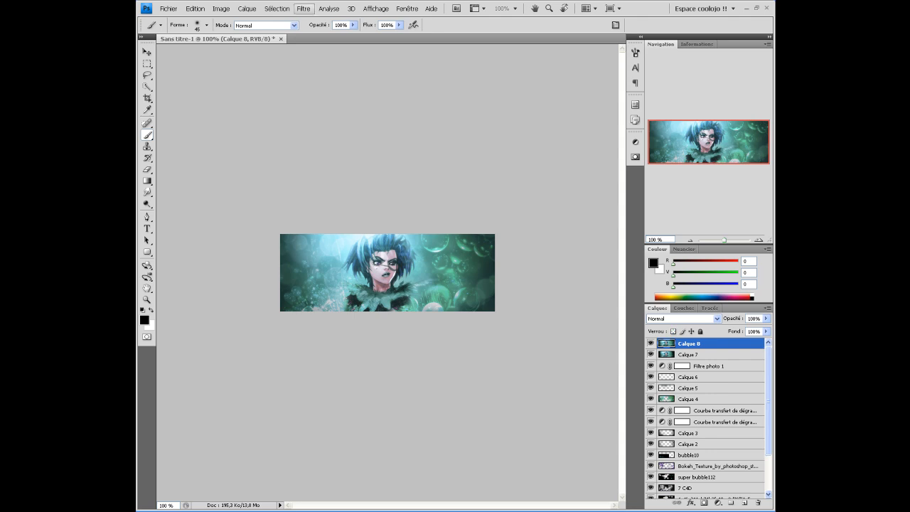
left_click(304, 8)
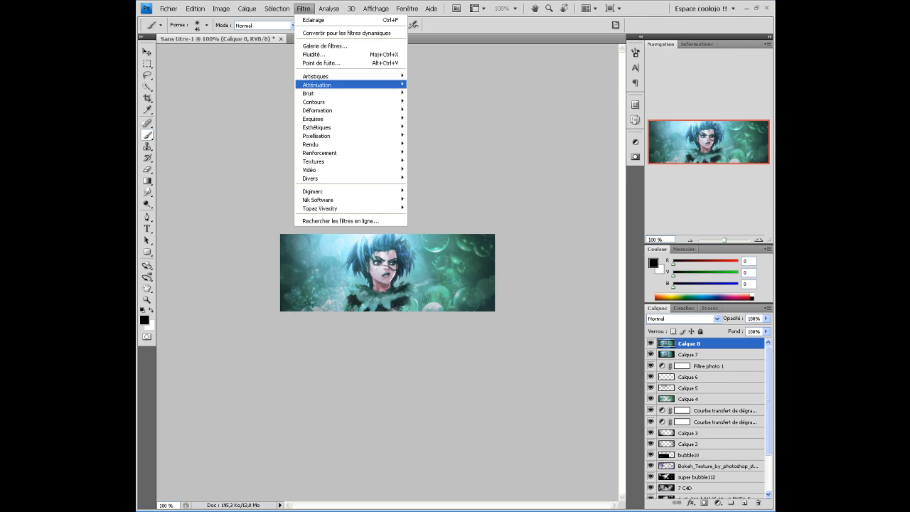
mouse_move(334, 84)
left_click(433, 126)
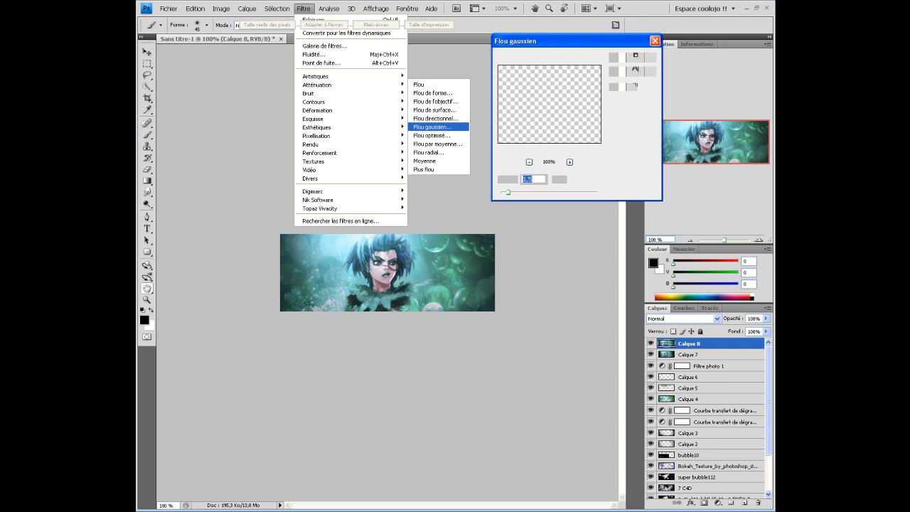
type("1")
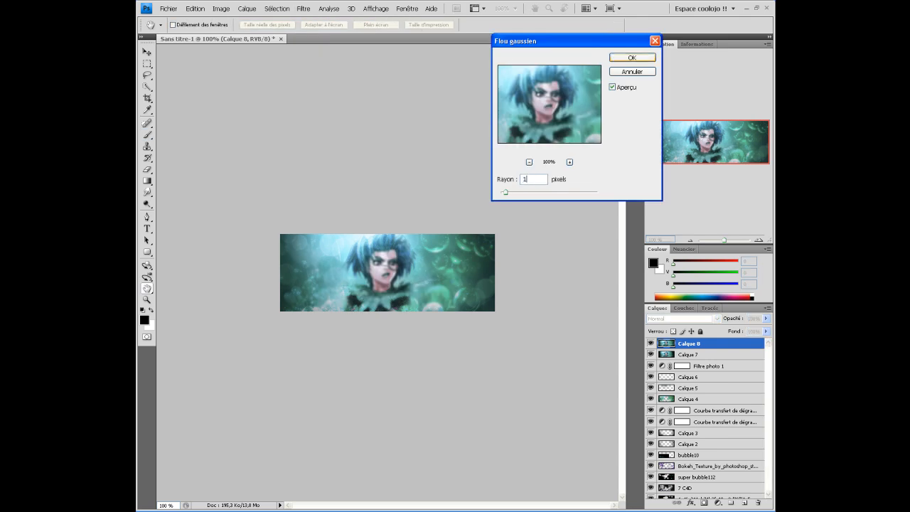
left_click(632, 58)
Set the blurred layer to the Lumière tamisée blend mode at 50% opacity and compare the banner with and without it
left_click(716, 318)
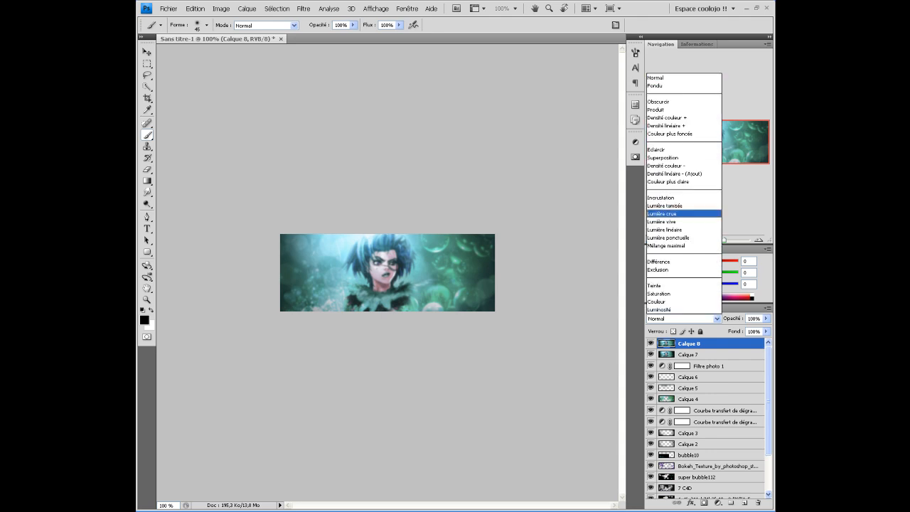
key("Up")
key("Return")
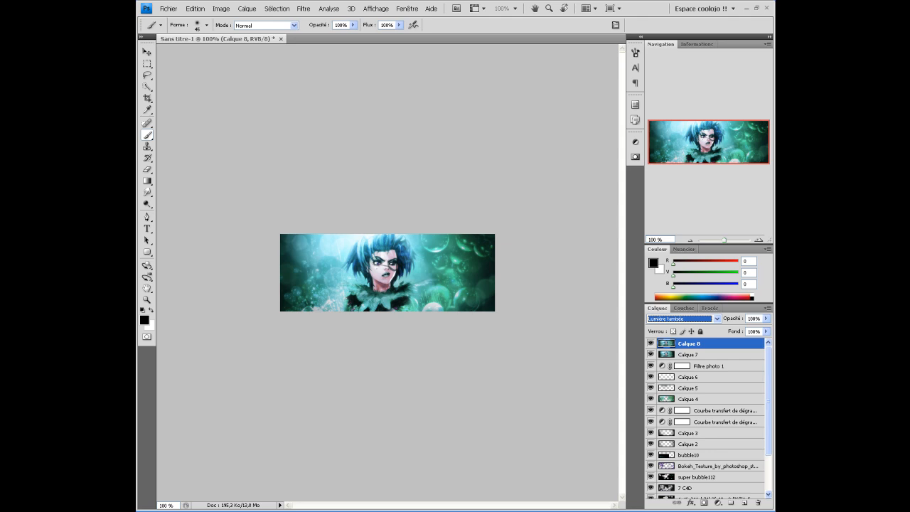
key("Tab")
type("50")
key("Return")
left_click(650, 343)
left_click(651, 344)
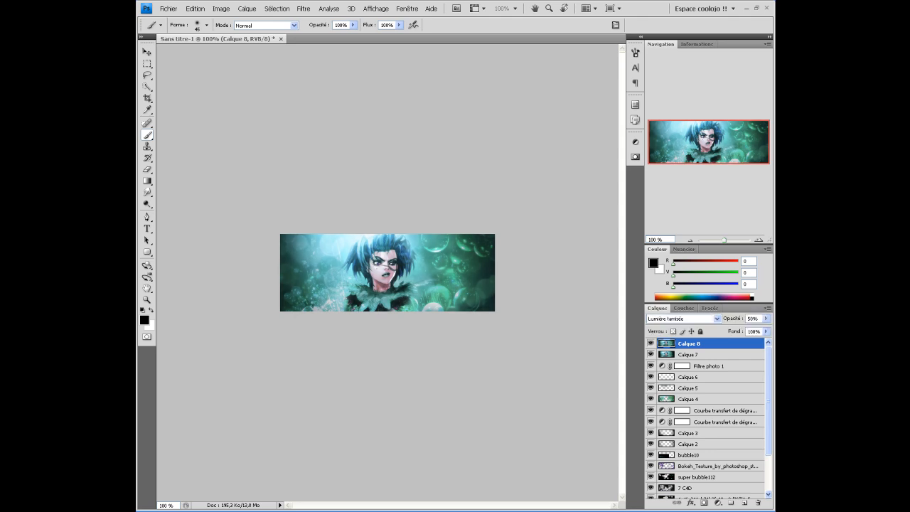
Erase parts of Calque 8 over both sides of the character's collar and compare the banner with and without the layer
left_click(147, 170)
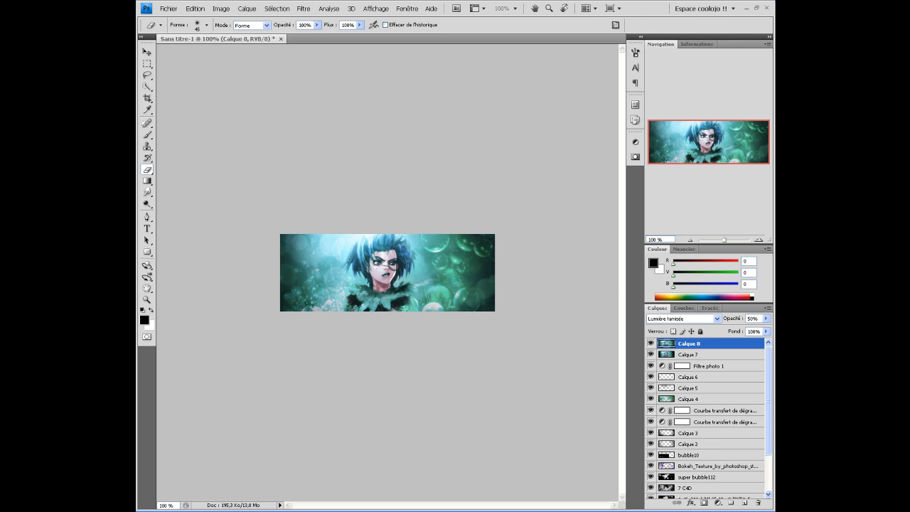
left_click(399, 302)
left_click(354, 301)
left_click(650, 344)
left_click(651, 343)
Stamp the visible layers into a new top layer and sharpen it with the Plus net filter
key("ctrl+shift+alt+e")
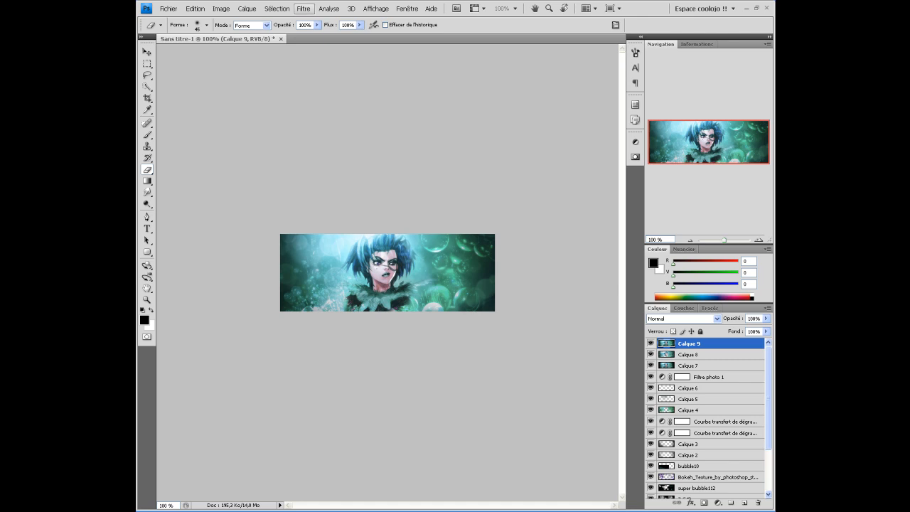
left_click(303, 8)
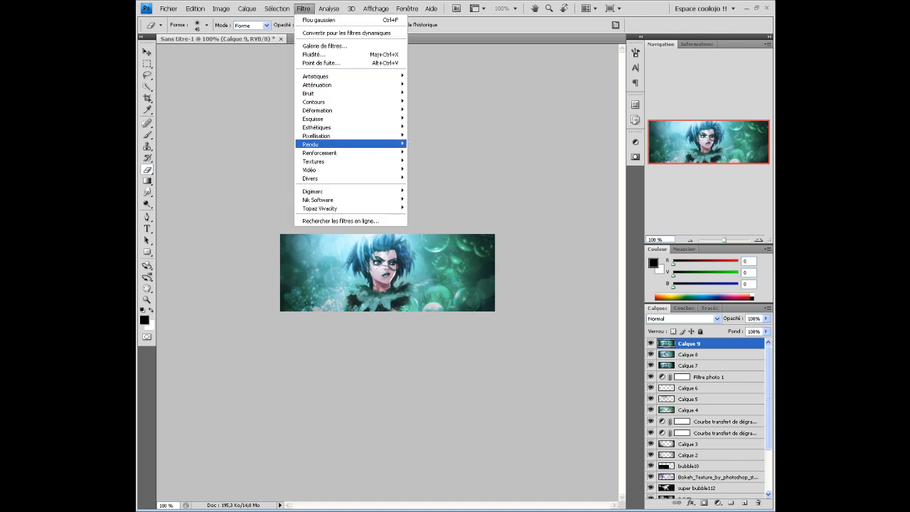
mouse_move(327, 152)
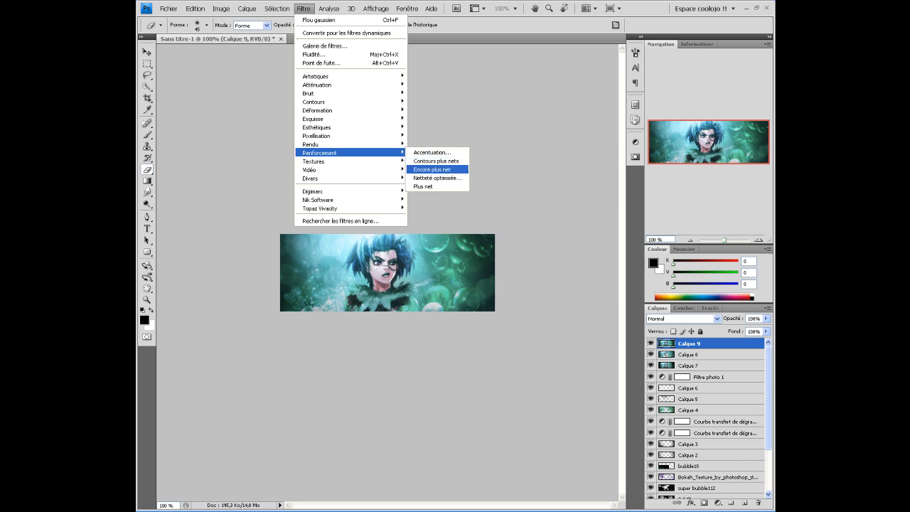
left_click(423, 186)
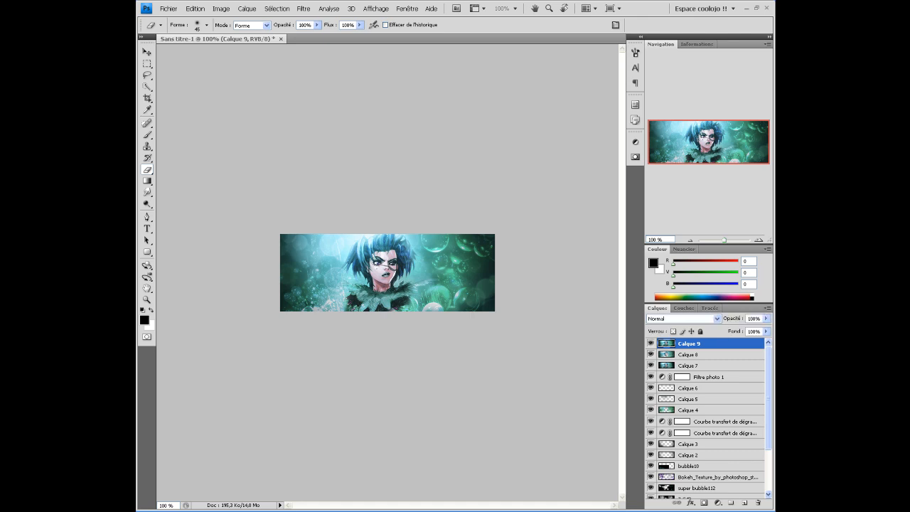
Set the sharpened layer's opacity to 75%
left_click(733, 319)
type("75")
key("Return")
Lower the eraser's opacity to 40% and return it to 100%
double_click(305, 25)
type("40")
left_click(317, 25)
type("100")
Add a text line beside the character's face, trying "Tuto" and "Forêt" before settling on "Tutoriel", and nudge it slightly upward
left_click(147, 229)
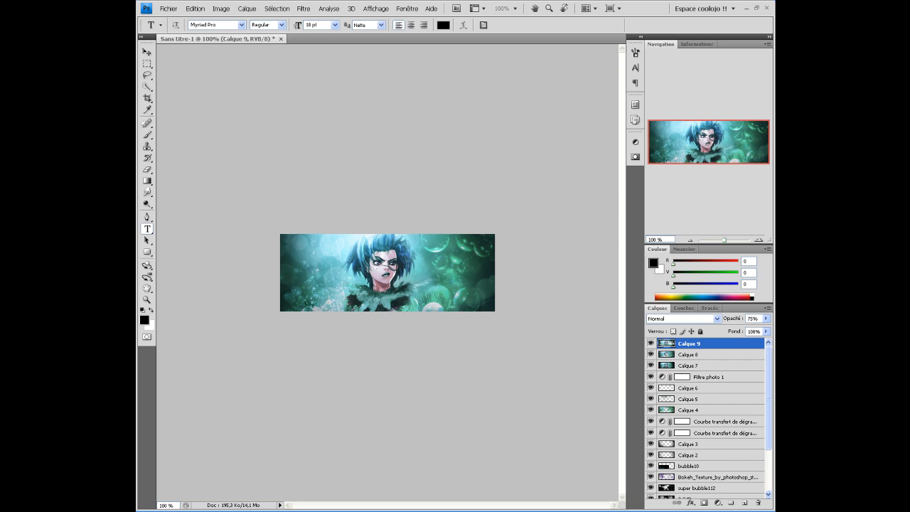
left_click(428, 272)
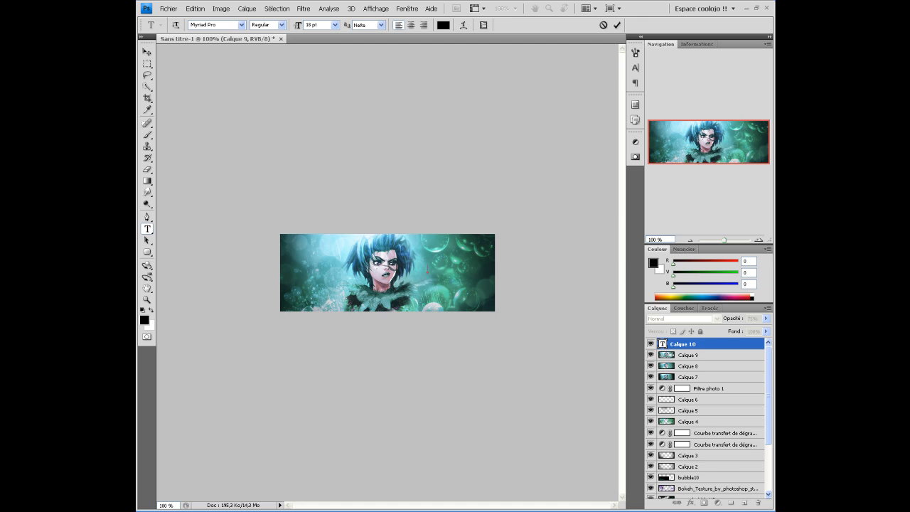
type("Tuto")
key("BackSpace")
key("BackSpace")
key("BackSpace")
key("BackSpace")
type("Forêt")
key("ctrl+a")
key("BackSpace")
type("Tutoriel")
left_click_drag(427, 271, 427, 268)
Change the font of the "Tutoriel" text to Acens, after trying A Charming Font and Accidental Presidency
double_click(430, 268)
left_click(242, 25)
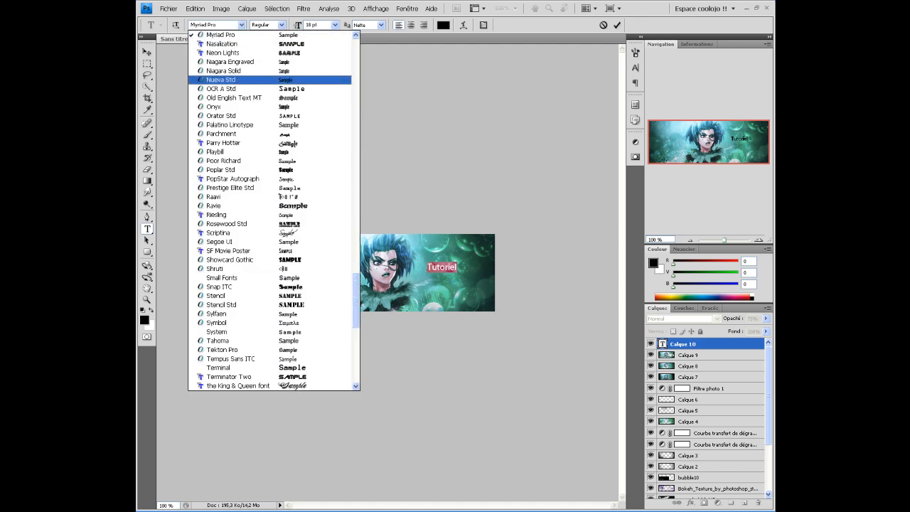
left_click_drag(356, 299, 356, 61)
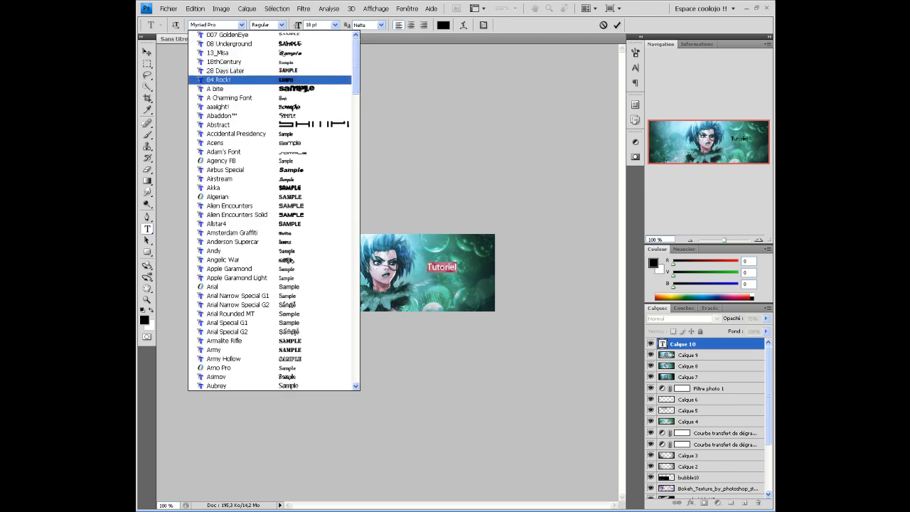
key("Return")
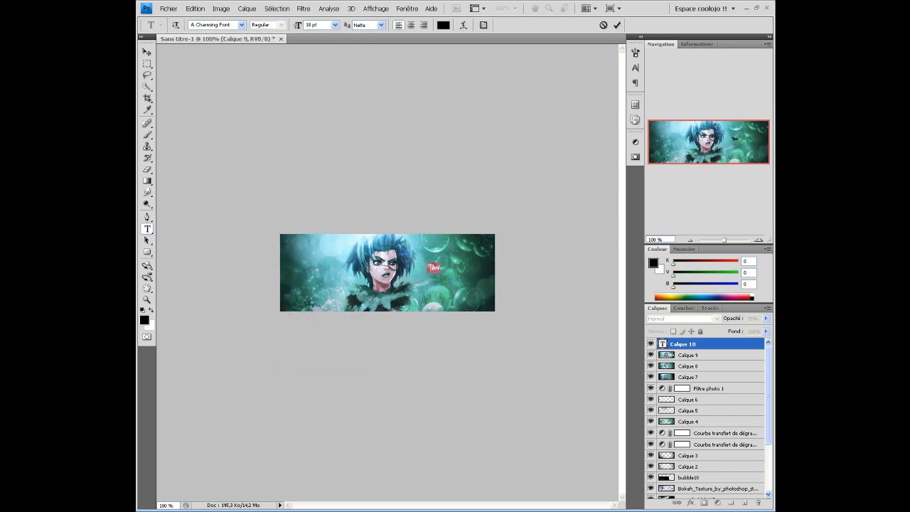
left_click(241, 24)
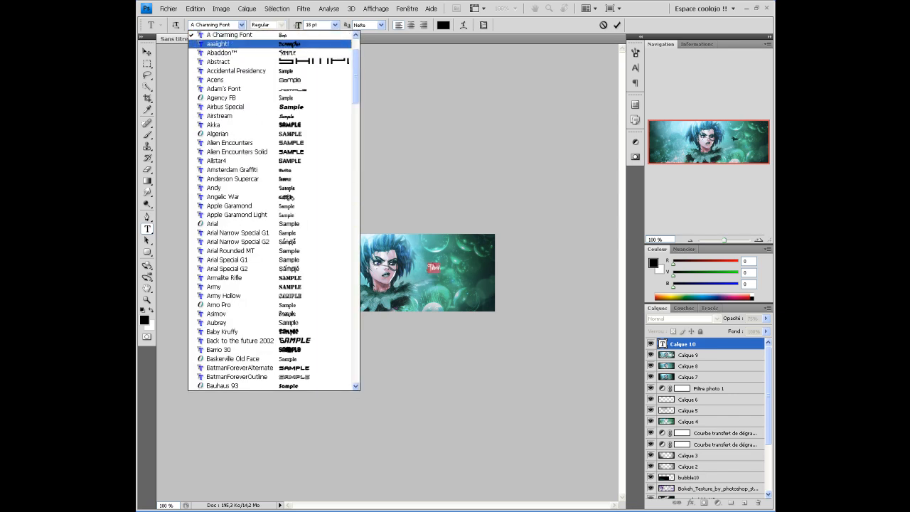
key("Down")
key("Return")
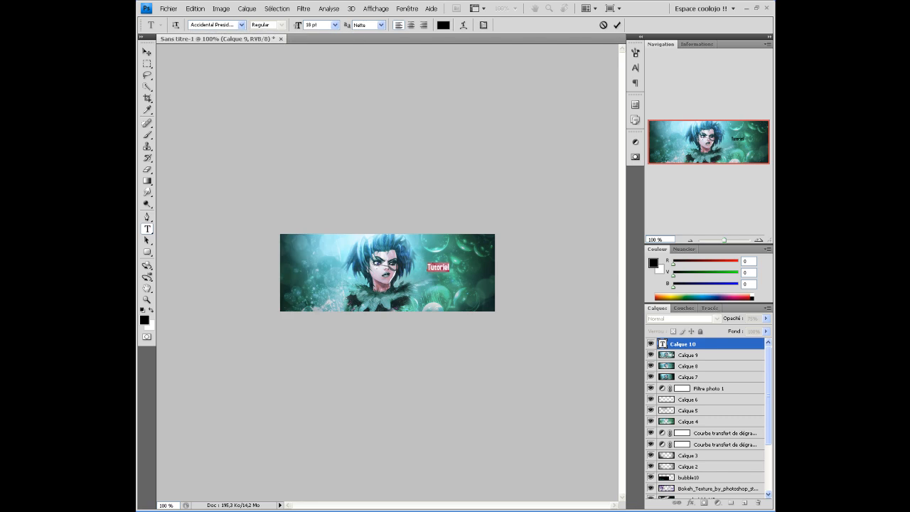
left_click(241, 25)
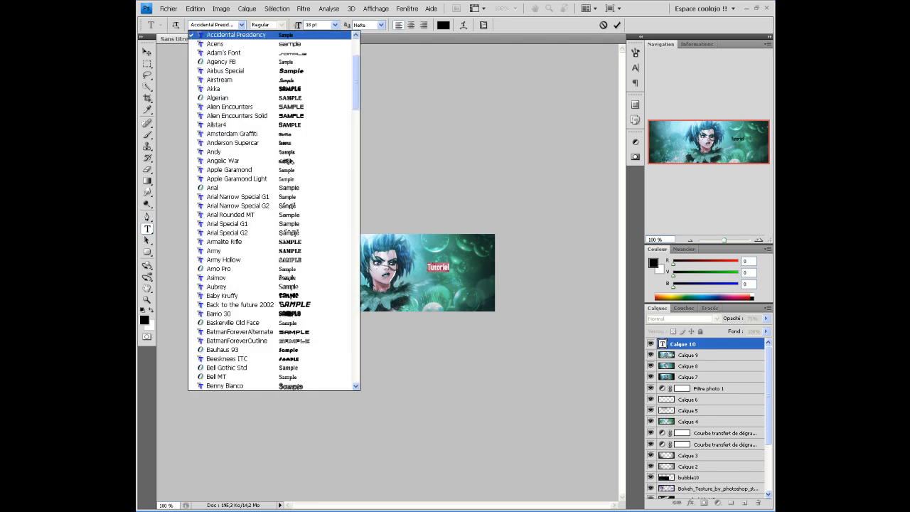
left_click(241, 25)
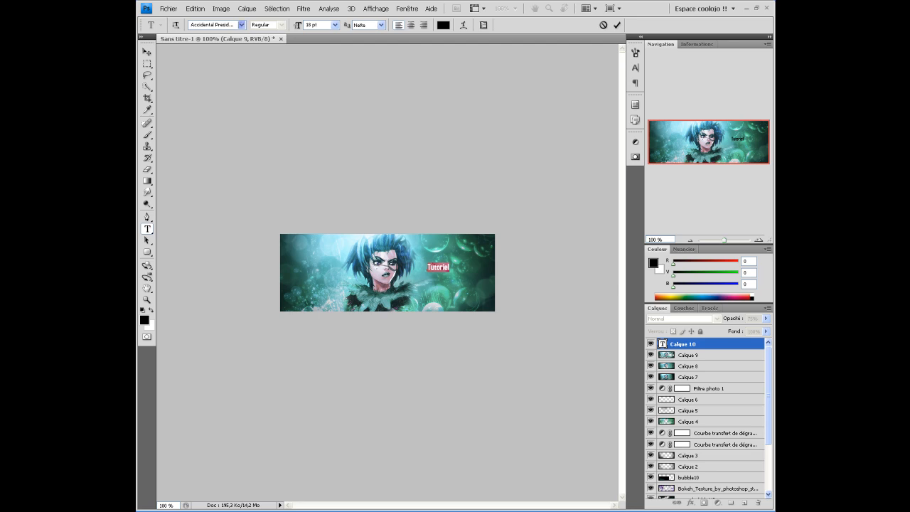
left_click(241, 25)
left_click(236, 44)
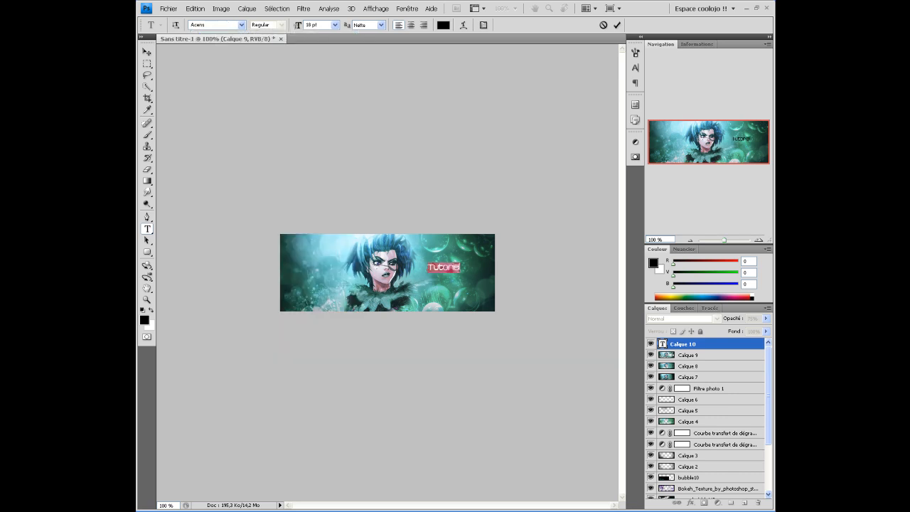
Enlarge the "Tutoriel" text to 24 pt and move it slightly down
left_click(334, 24)
left_click(319, 115)
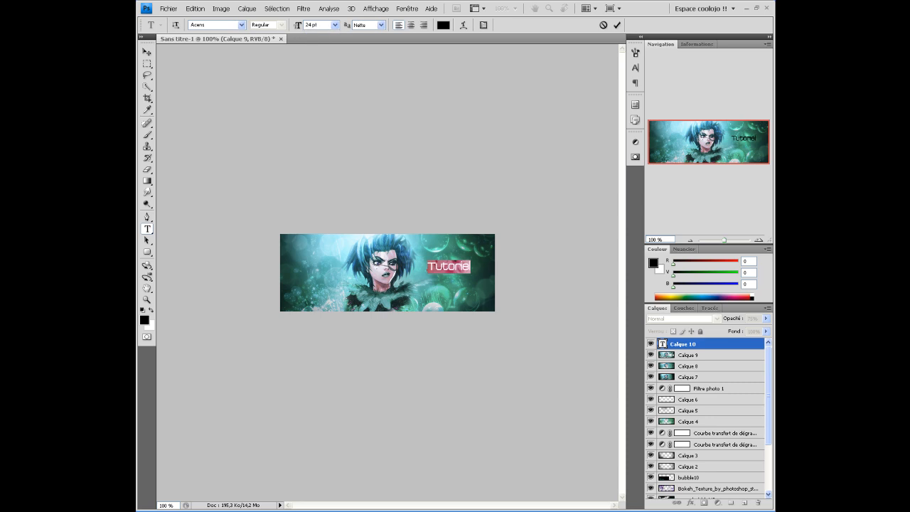
mouse_move(447, 287)
left_mouse_down()
mouse_move(312, 312)
mouse_move(317, 297)
mouse_move(443, 294)
left_mouse_up()
Try Adam's Font and Agency FB on the whole text line and return it to Acens
key("ctrl+a")
left_click(242, 25)
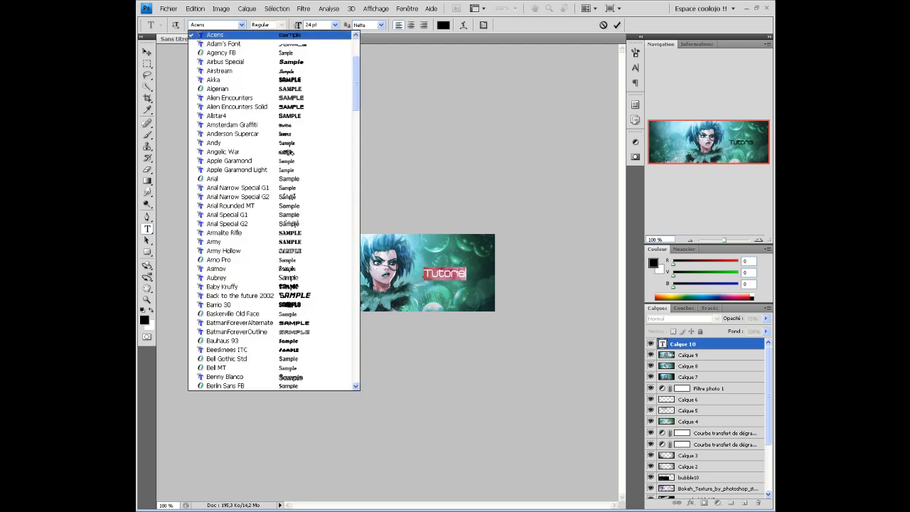
left_click(224, 44)
left_click(241, 24)
scroll(234, 106, "up", 5)
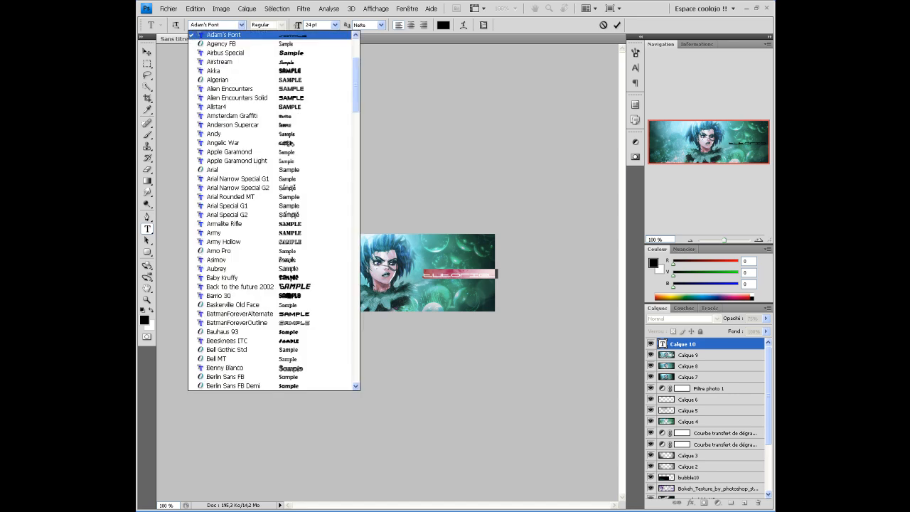
left_click(220, 33)
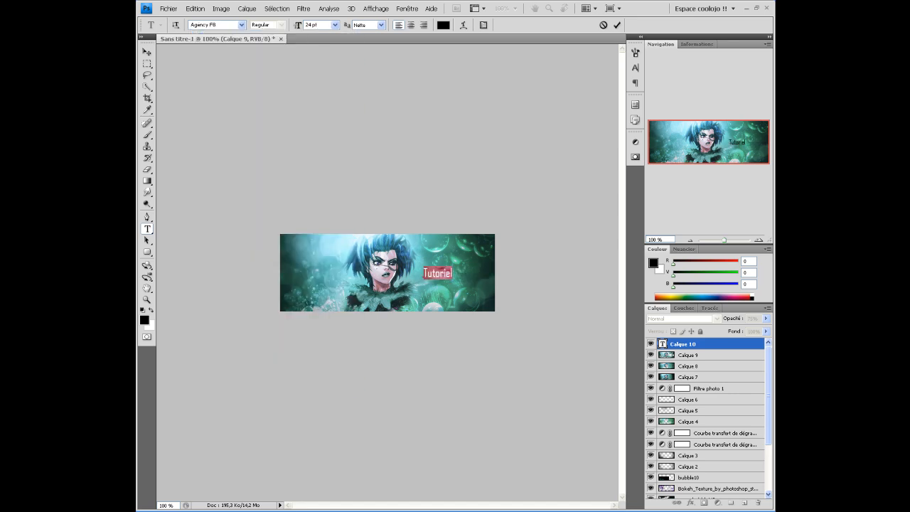
left_click(242, 25)
scroll(288, 162, "up", 2)
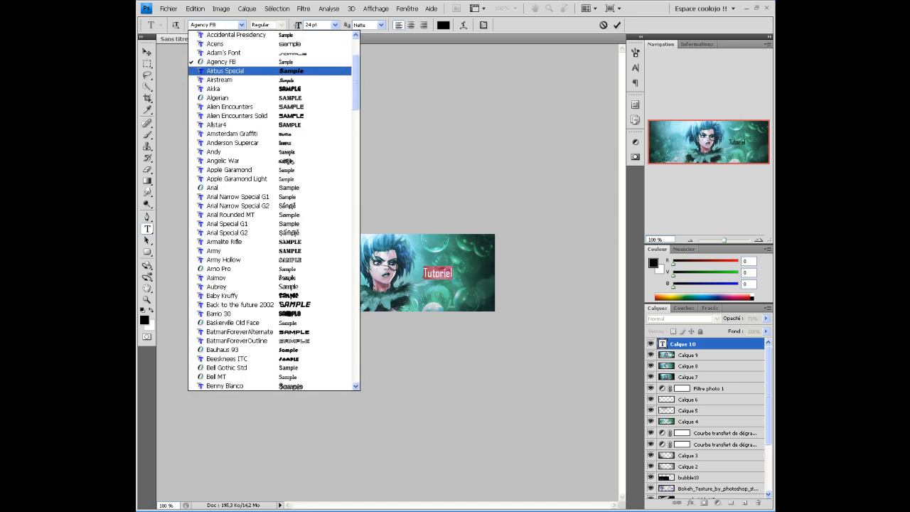
left_click(226, 44)
Set the size of the "Tutoriel" text to 20 pt
left_click(310, 24)
type("20")
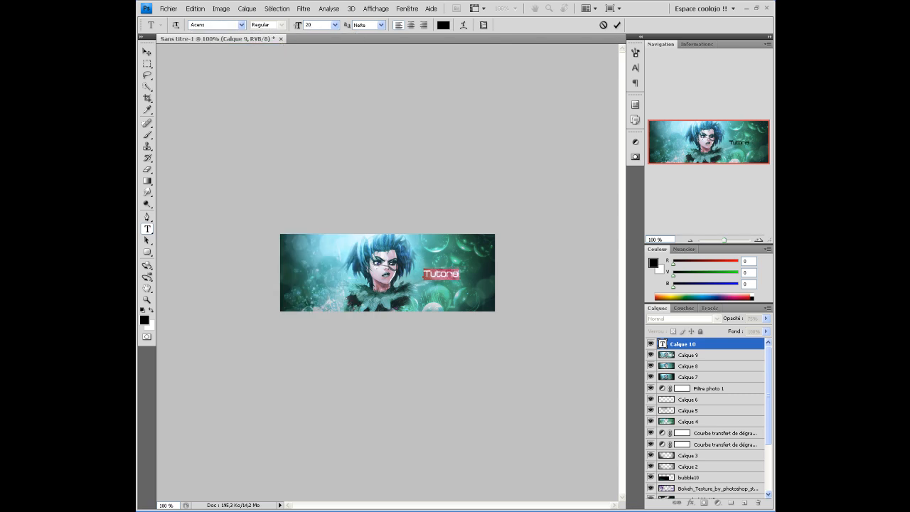
key("Return")
Try the text in several spots on the banner, settle on the lower right area over the bubbles, and commit it
left_click_drag(441, 274, 442, 254)
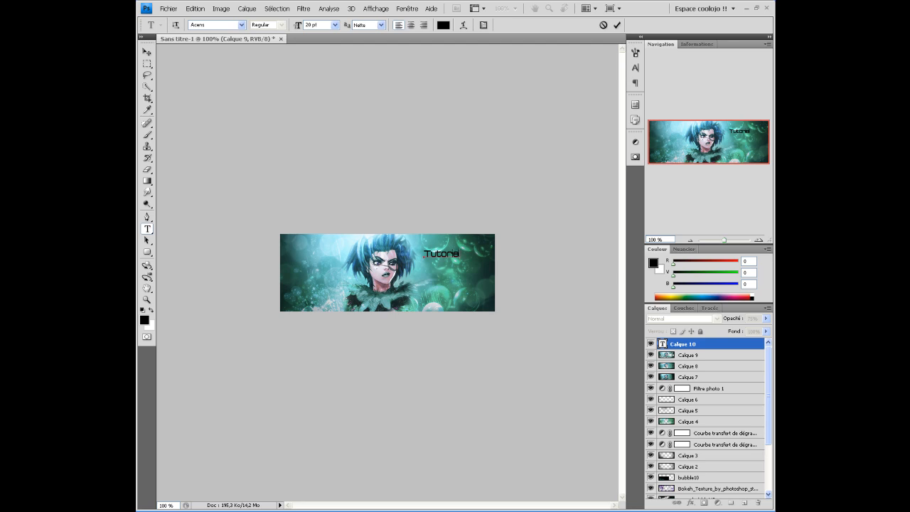
left_click_drag(441, 253, 433, 270)
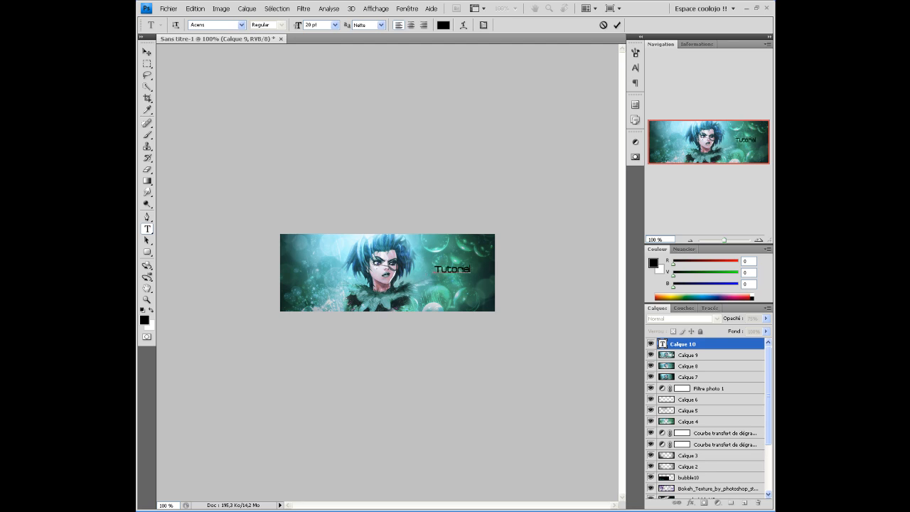
left_click_drag(434, 269, 292, 280)
left_click_drag(293, 282, 443, 284)
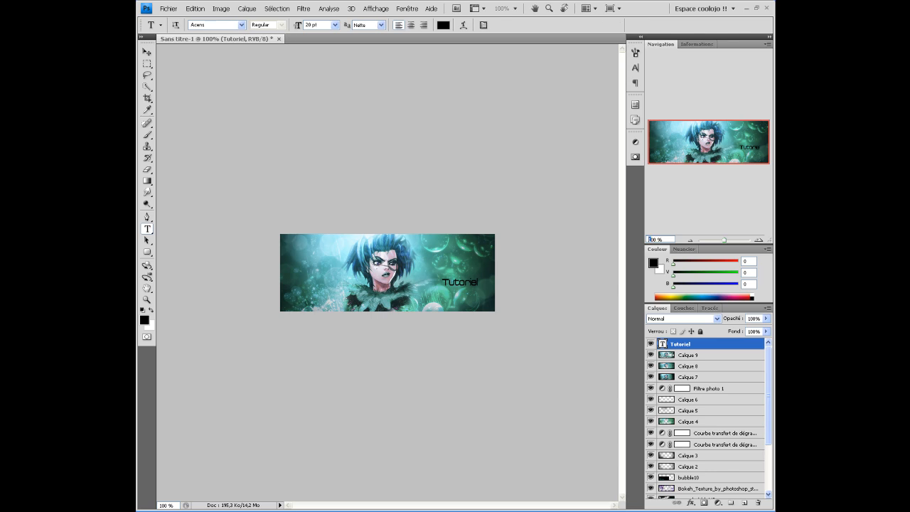
key("Return")
Nudge the "Tutoriel" layer a couple of pixels down with the Move tool, fine-tuning its horizontal position at 400% zoom
left_click_drag(709, 143, 737, 143)
left_click(147, 52)
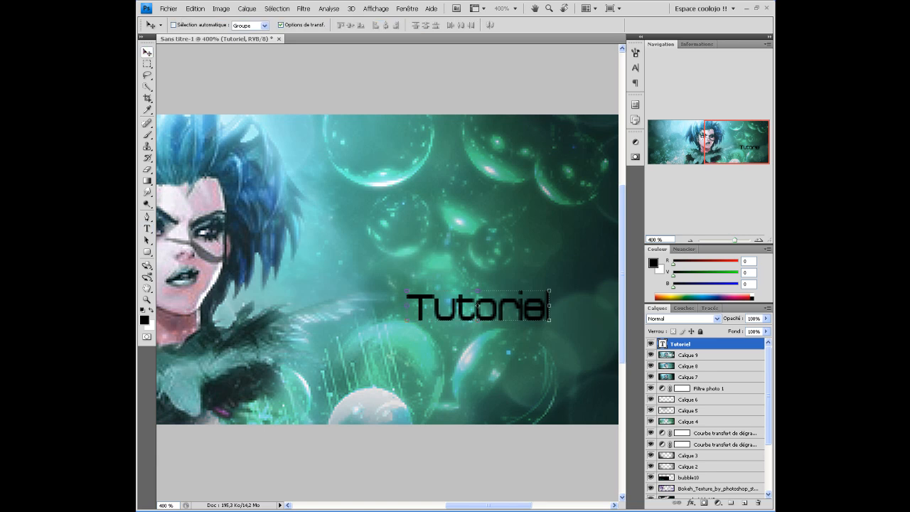
key("Down")
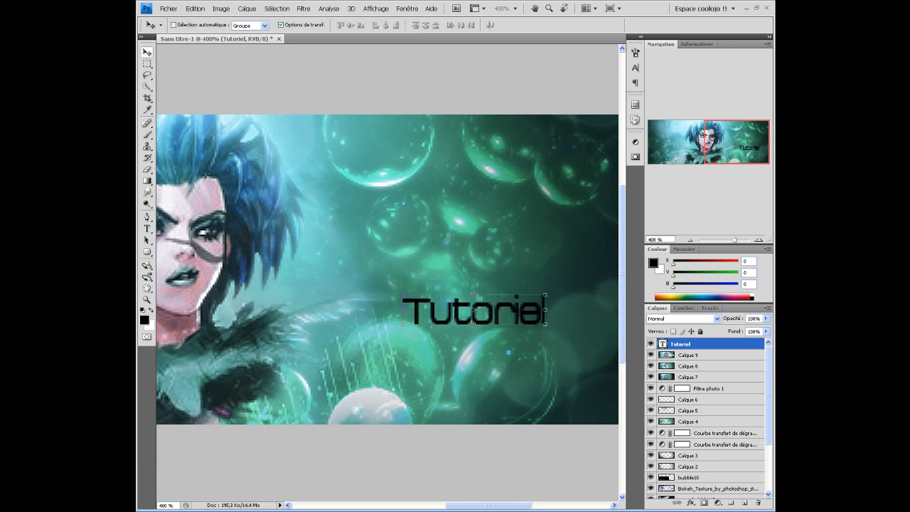
key("Right")
key("Right")
key("Right")
key("Down")
key("Down")
key("Right")
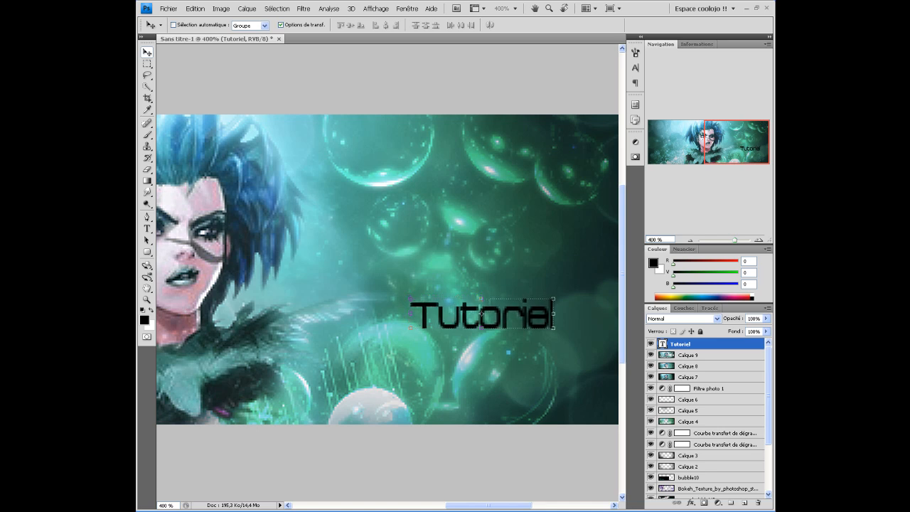
left_click_drag(481, 313, 478, 313)
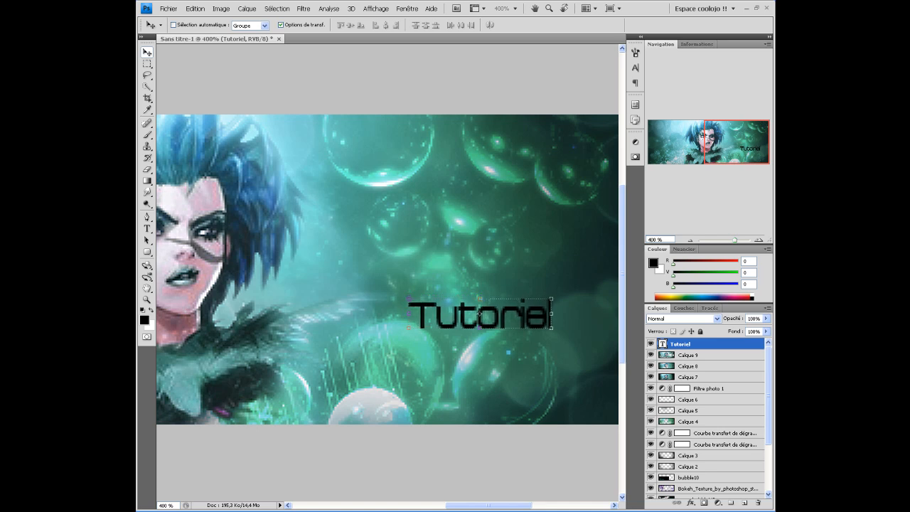
Check the text's placement at 1000% zoom, nudging it up and back down, and return to the 100% view
type("1000")
key("Return")
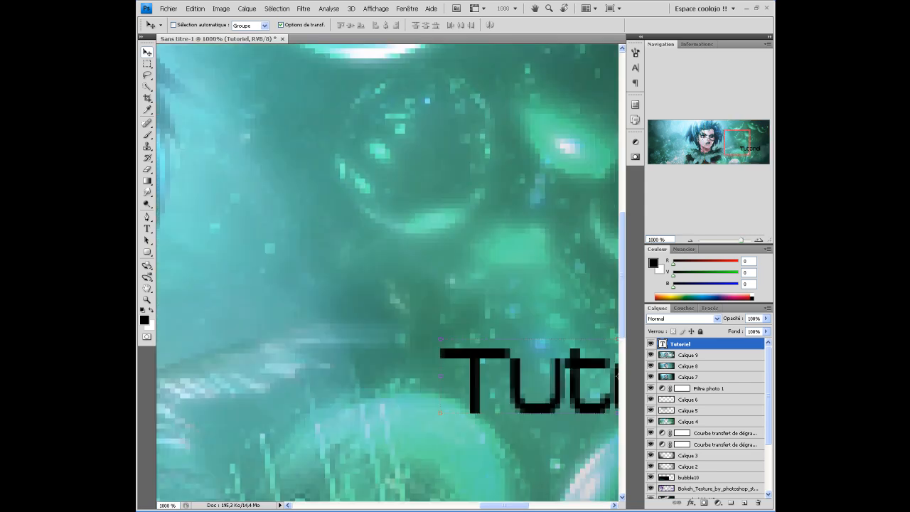
left_click_drag(737, 142, 749, 149)
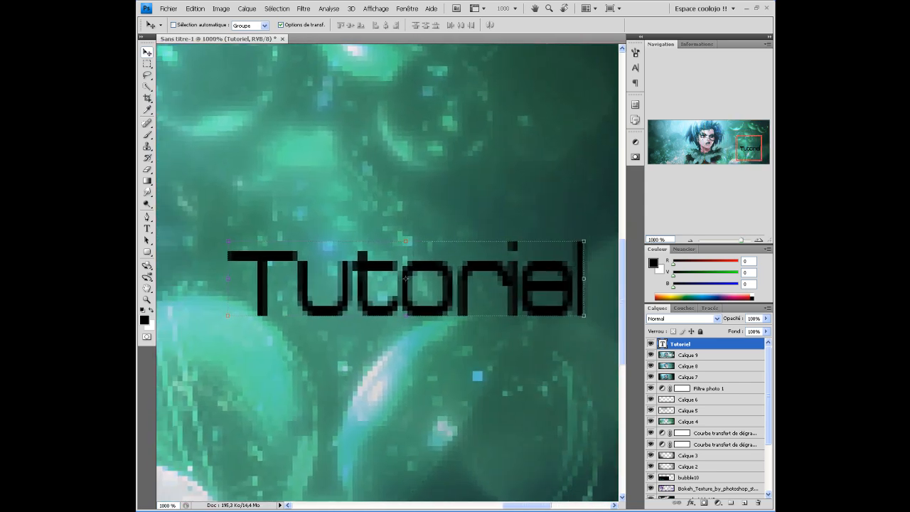
key("Up")
key("Down")
key("Return")
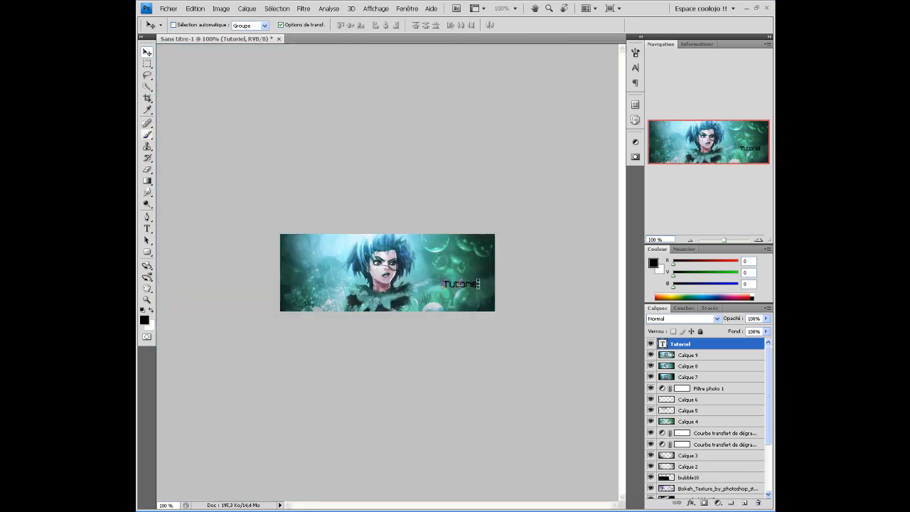